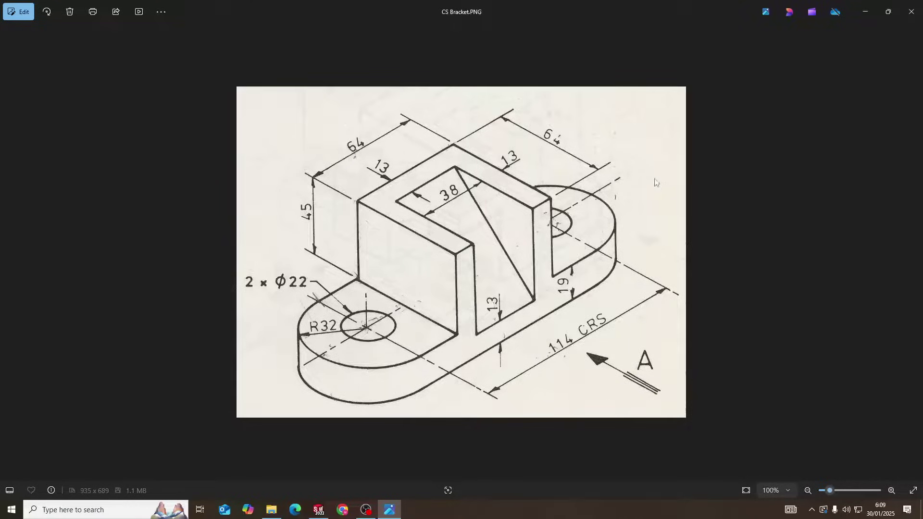
- Switch from the bracket drawing in Photos to the blank SOLIDWORKS part, Part3
click(328, 505)
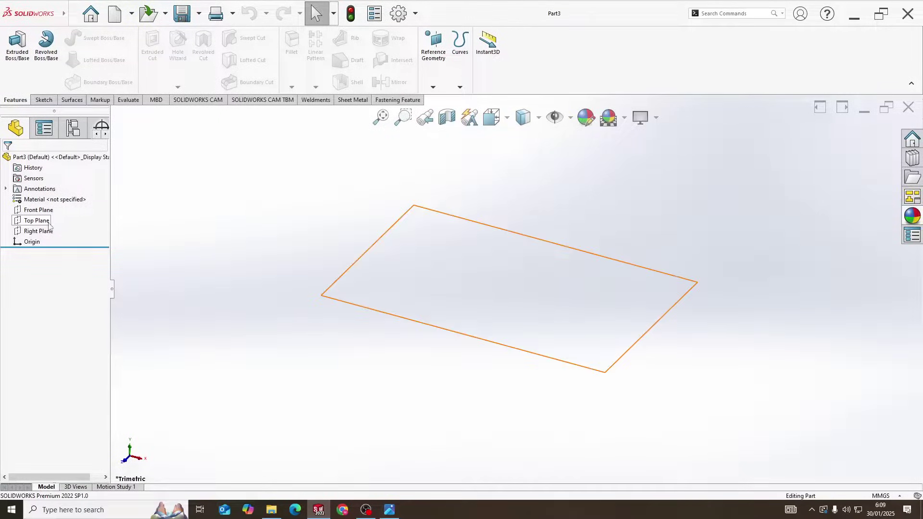
- Open Sketch1 on the Top Plane, then glance at the bracket drawing and return
right_click(26, 224)
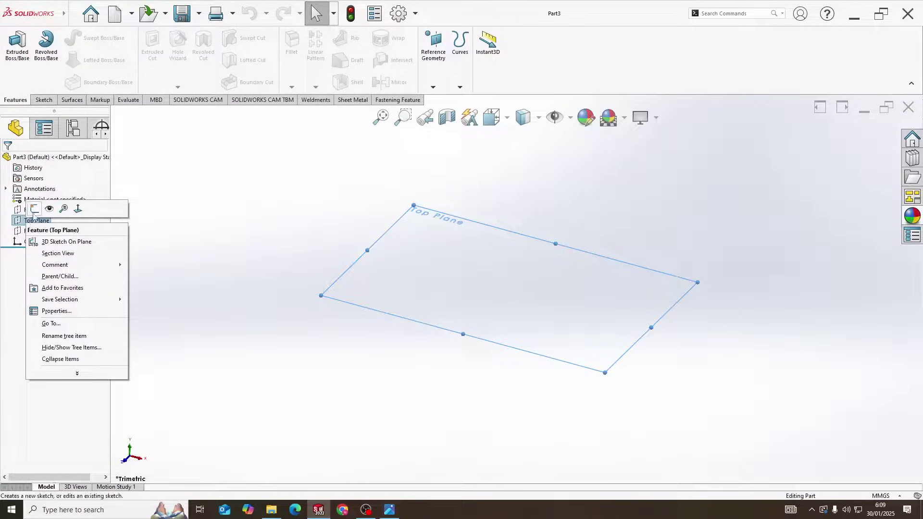
click(33, 209)
key(alt+Tab)
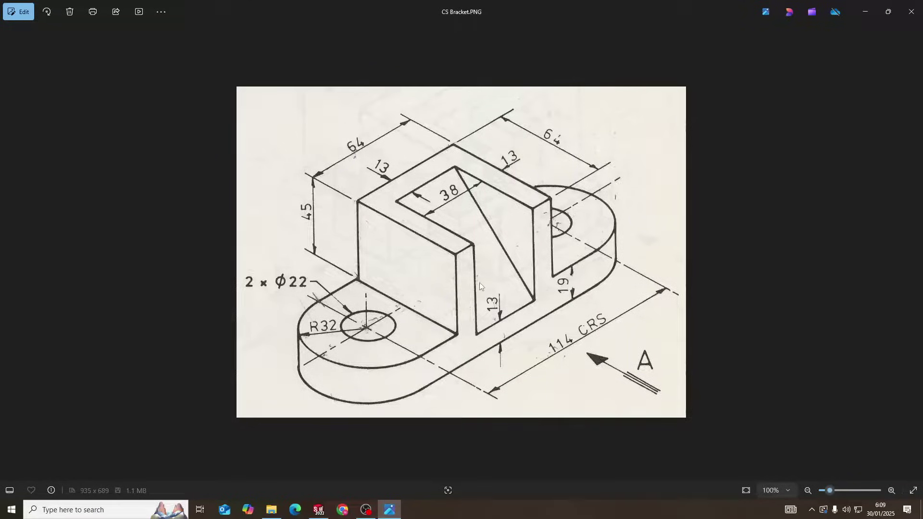
key(alt+Tab)
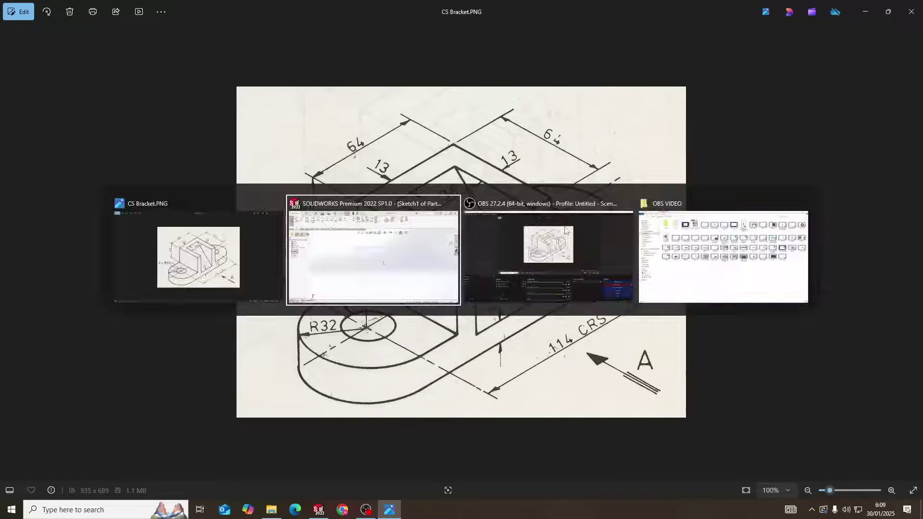
- Draw a centrepoint straight slot centred on the origin
click(130, 87)
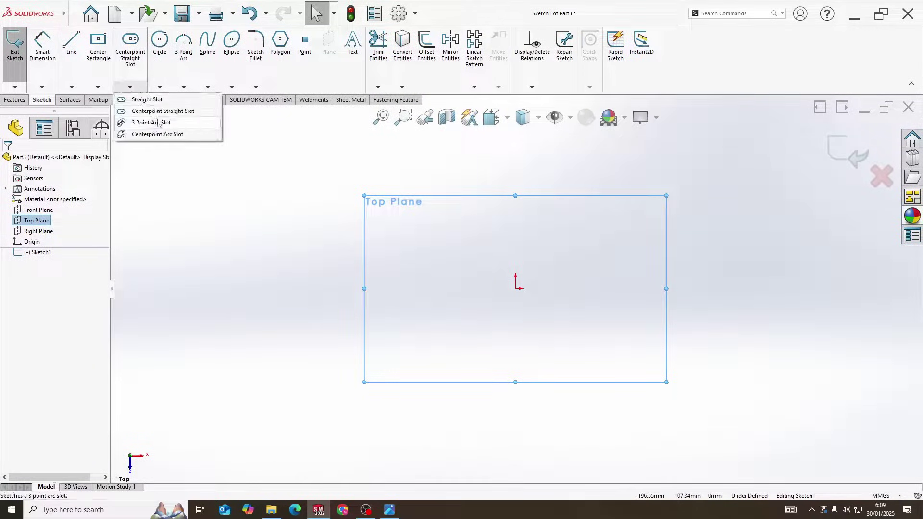
click(157, 113)
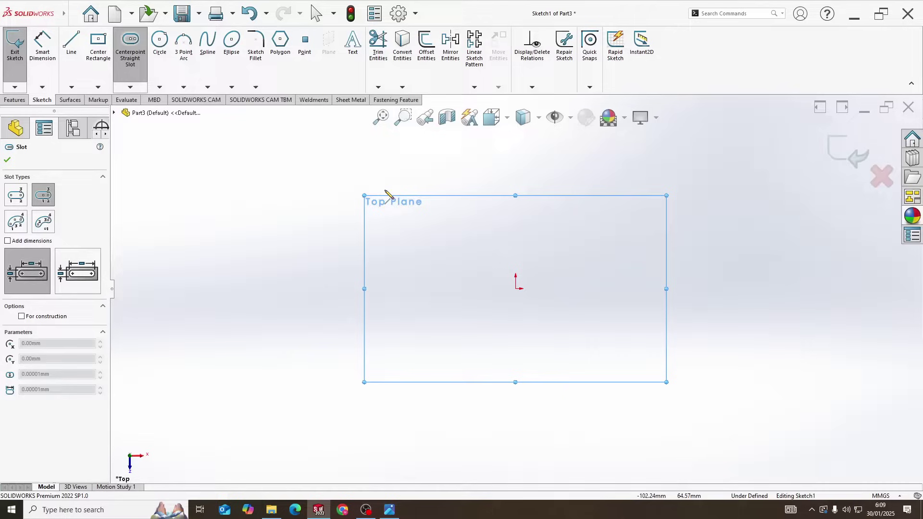
click(516, 289)
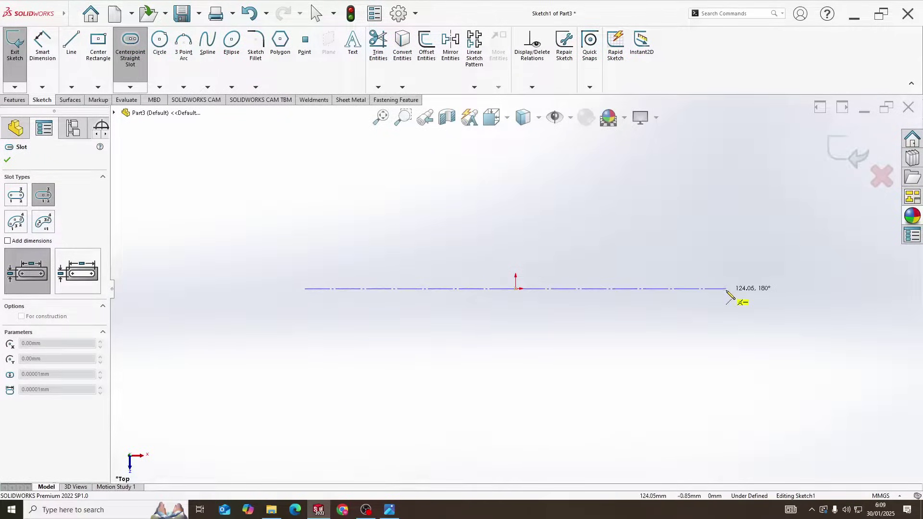
click(726, 289)
click(725, 357)
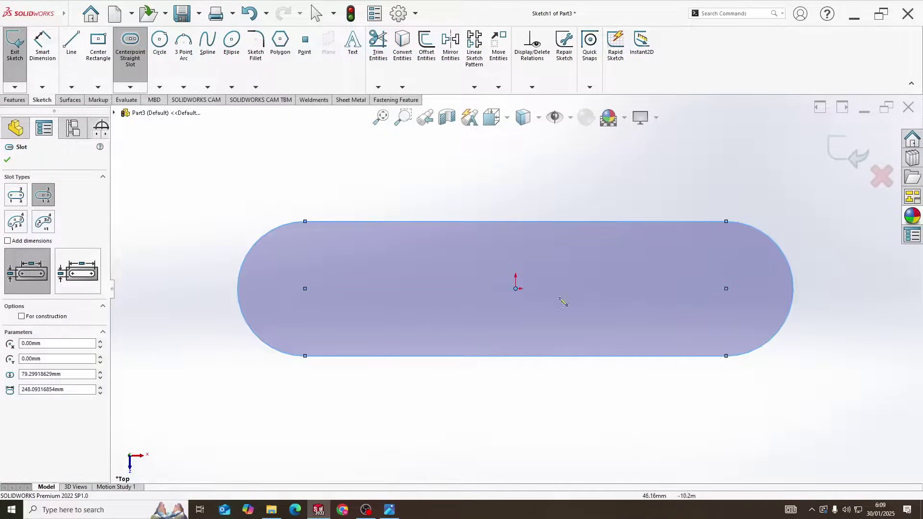
- Dimension the slot's centreline to a 114 mm centre distance
click(53, 61)
click(432, 289)
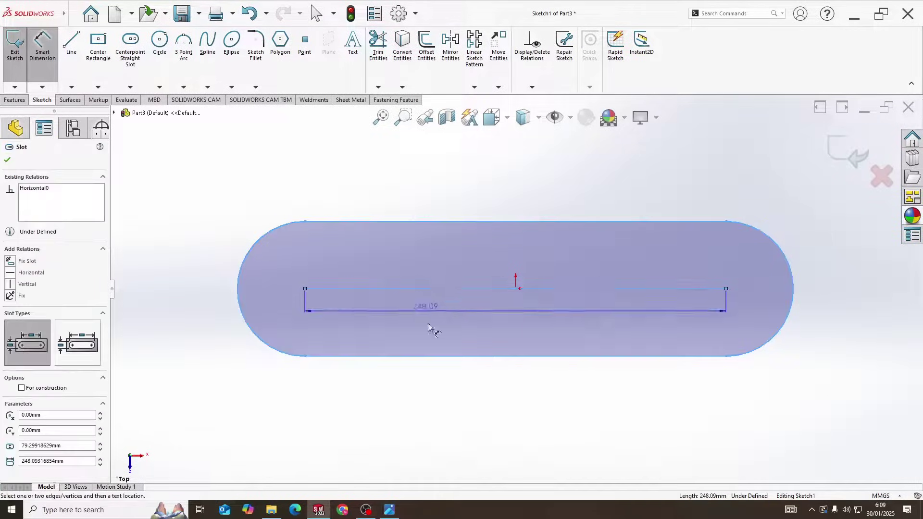
click(487, 426)
key(alt+Tab)
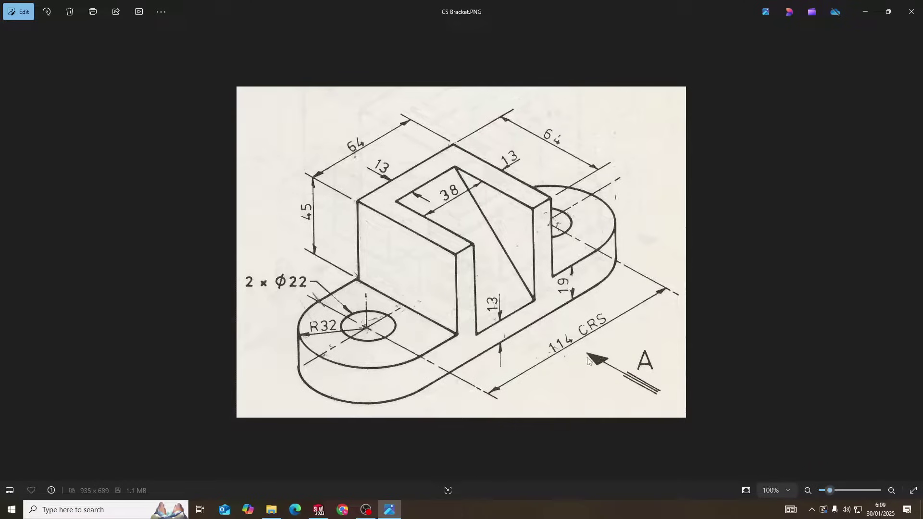
key(alt+Tab)
text(11)
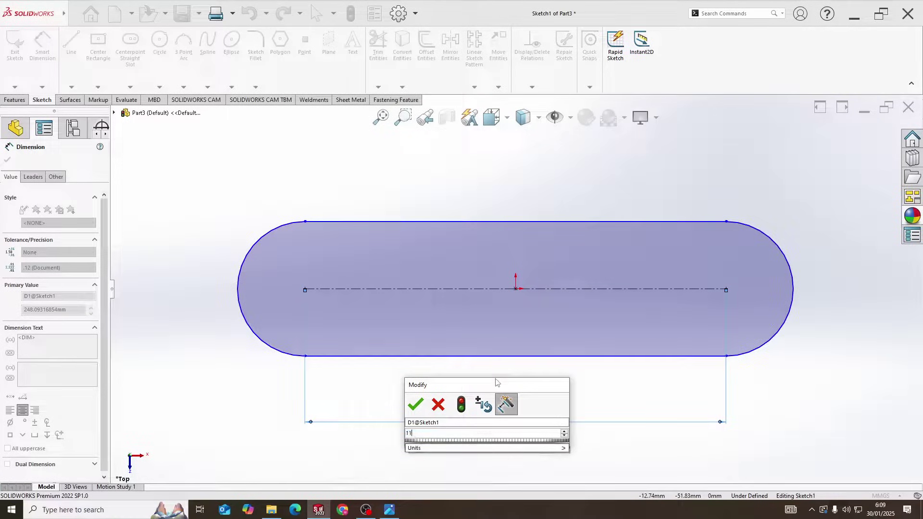
text(4)
key(Return)
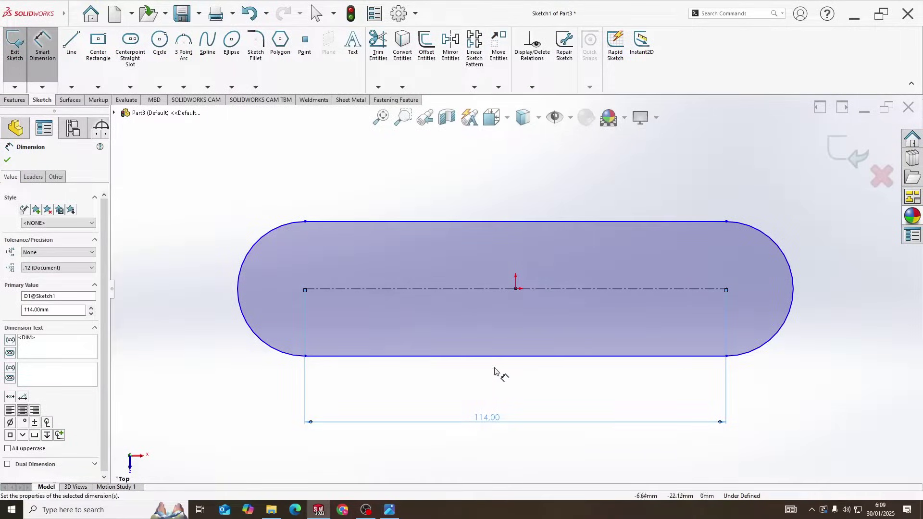
key(alt+Tab)
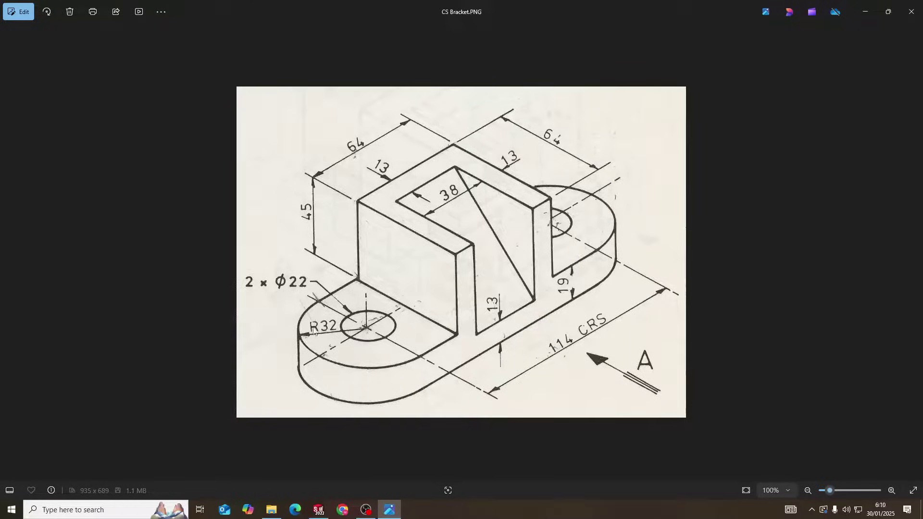
- Give the slot's left end arc an R32 radius dimension
key(alt+Tab)
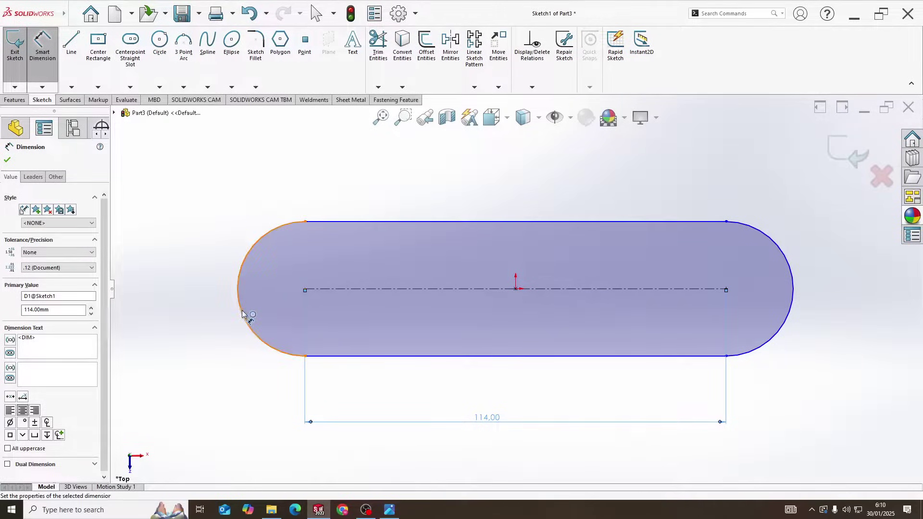
click(248, 316)
click(199, 326)
text(3)
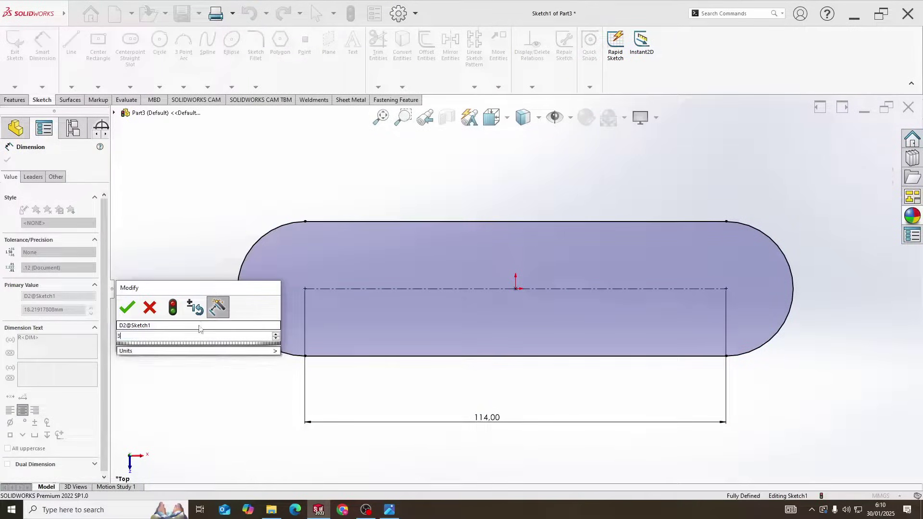
text(1)
key(BackSpace)
text(2)
key(Return)
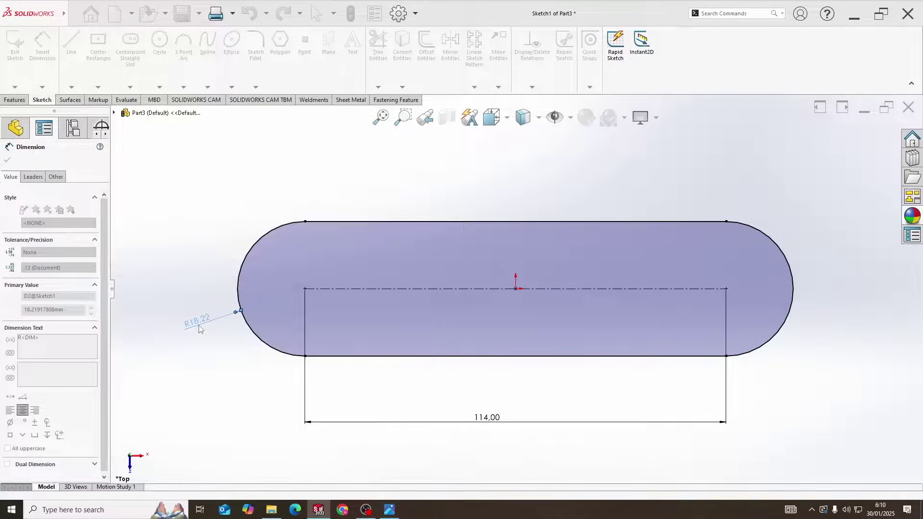
key(alt+Tab)
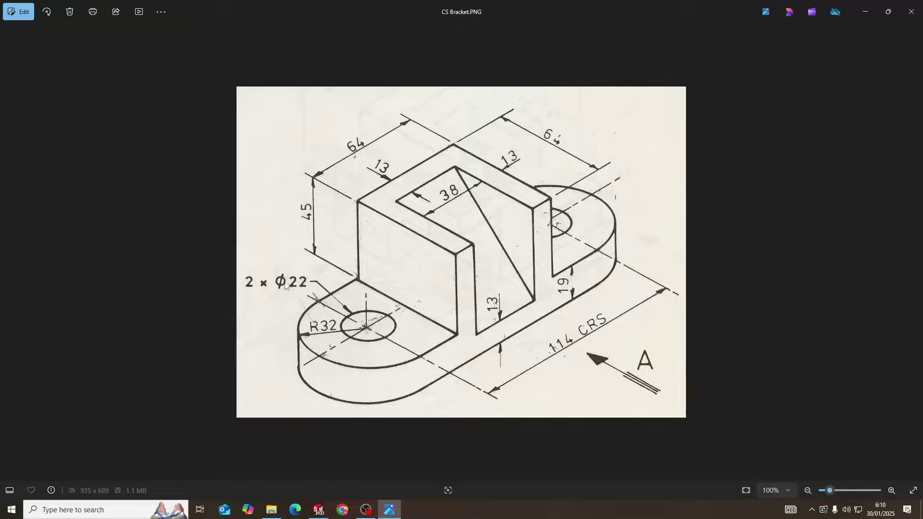
key(alt+Tab)
- Draw circles at both slot arc centres and make them equal
click(159, 42)
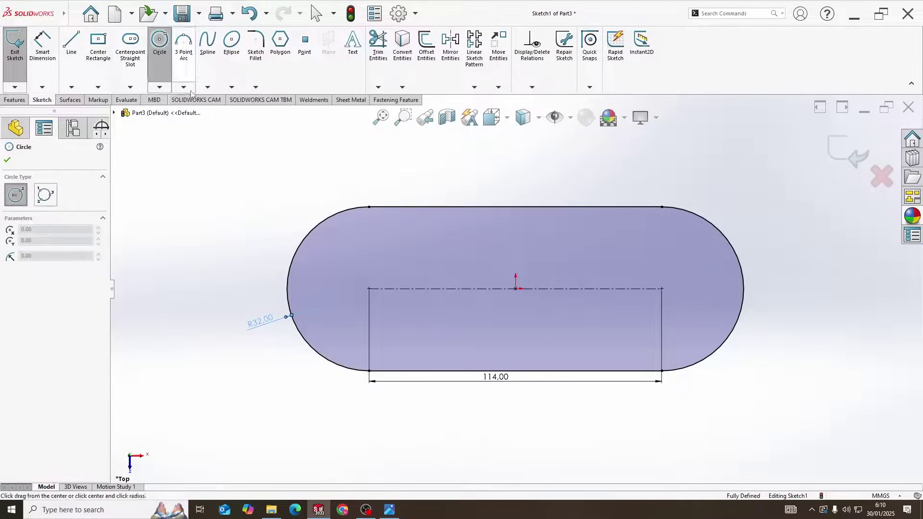
click(369, 288)
click(397, 319)
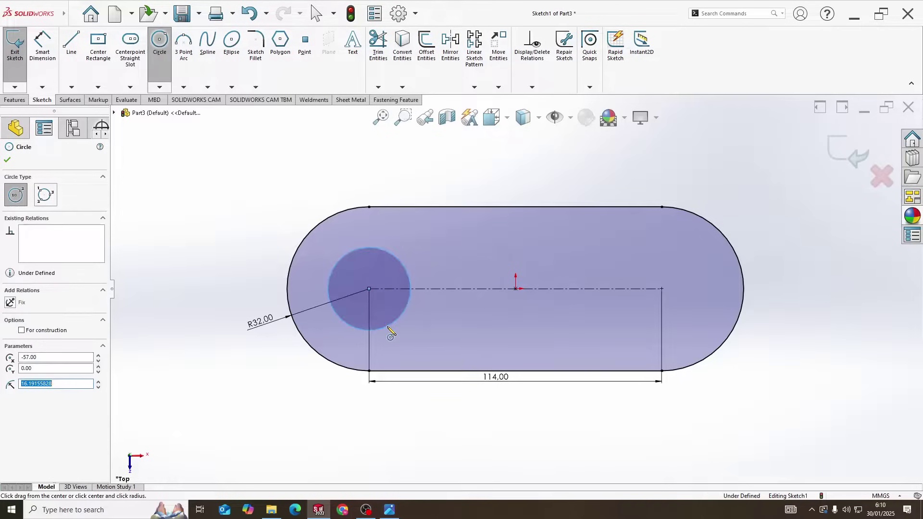
click(662, 288)
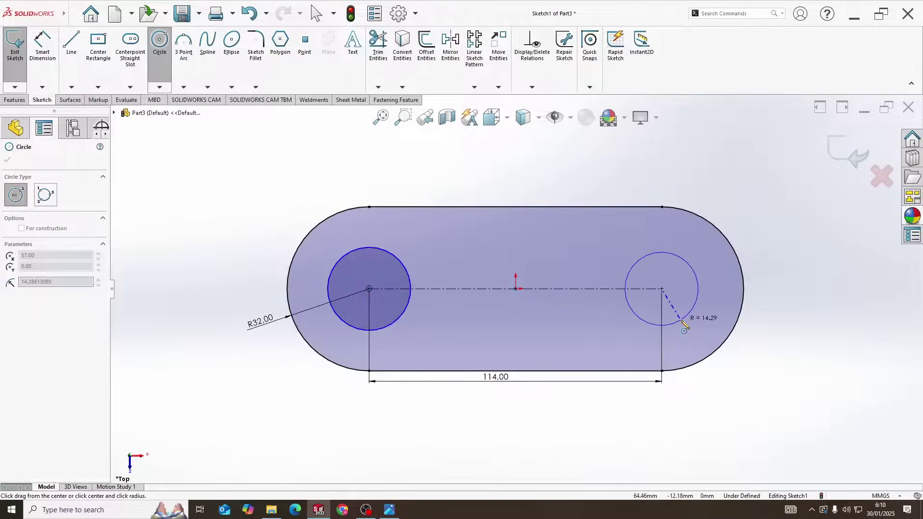
click(681, 318)
key(Escape)
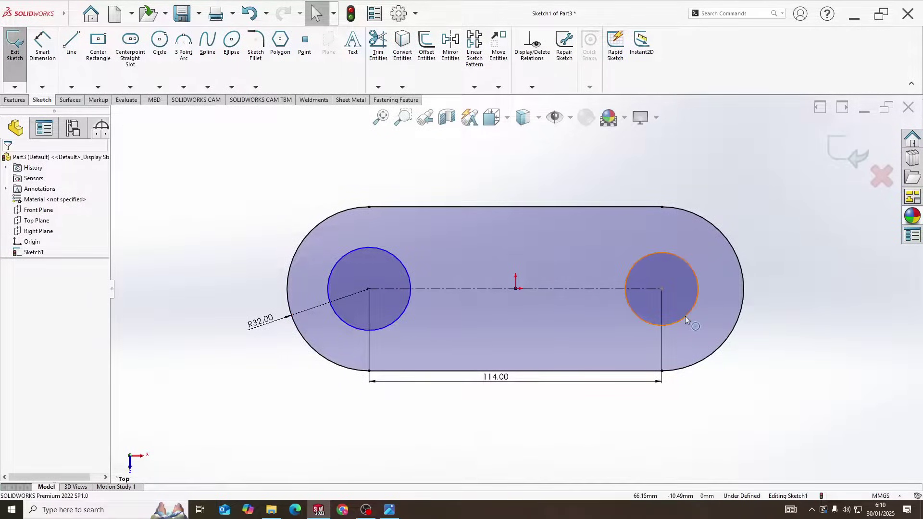
click(685, 317)
ctrl+click(377, 328)
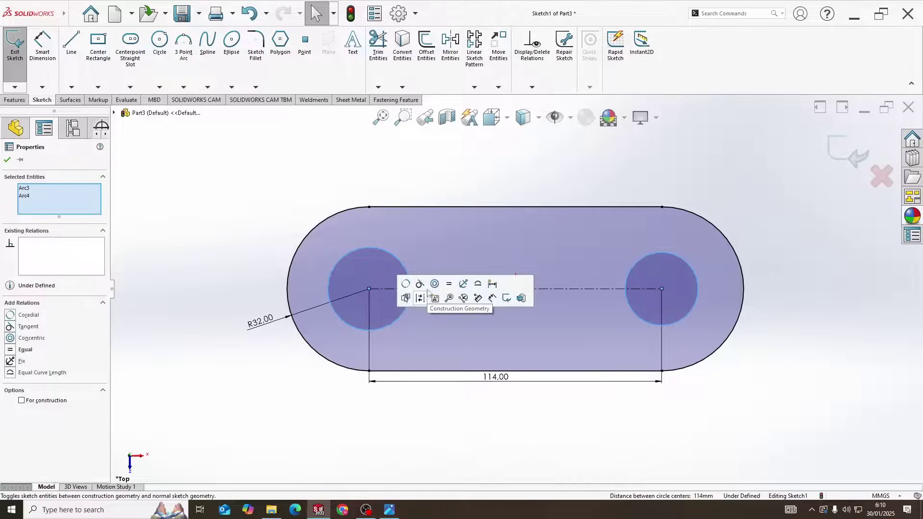
click(450, 284)
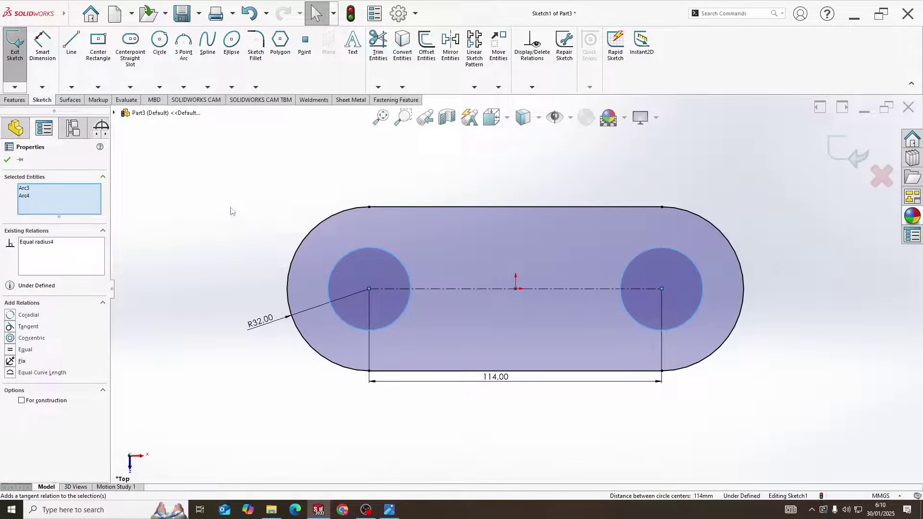
- Dimension the left circle to a 22 mm diameter
click(43, 45)
click(398, 259)
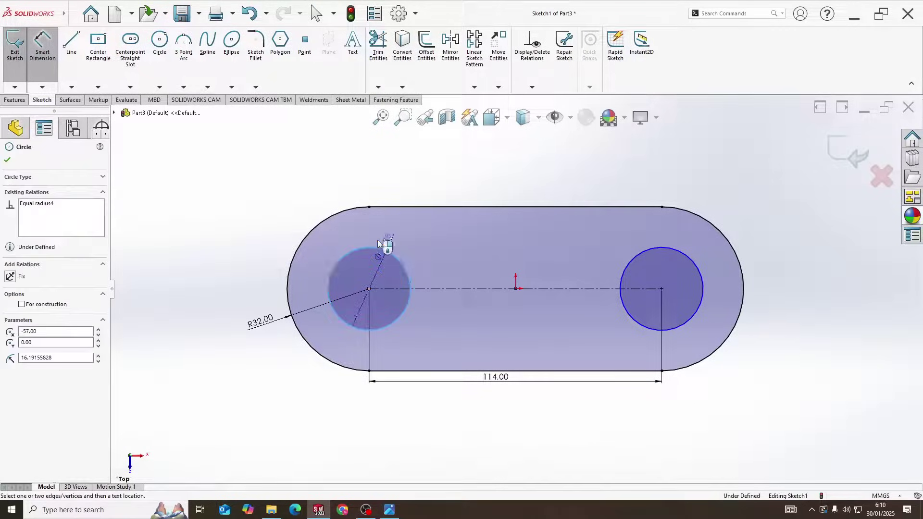
click(339, 182)
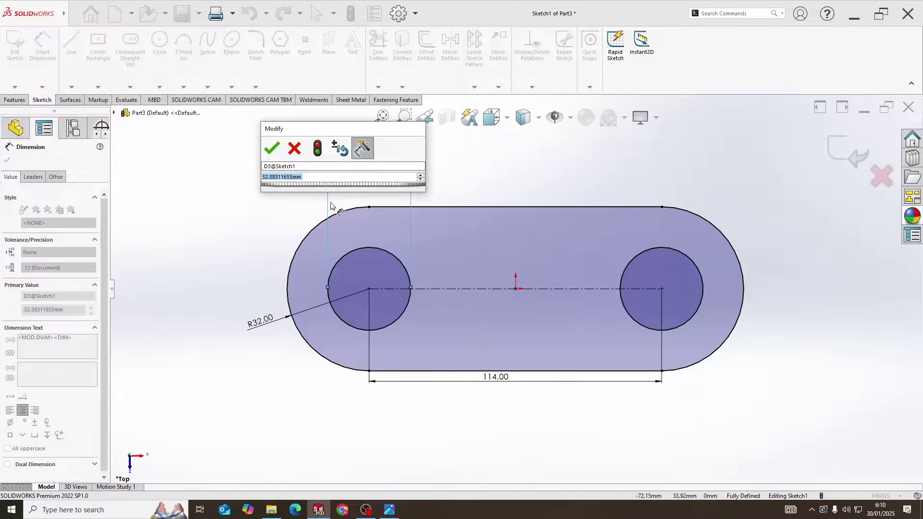
text(22)
key(Return)
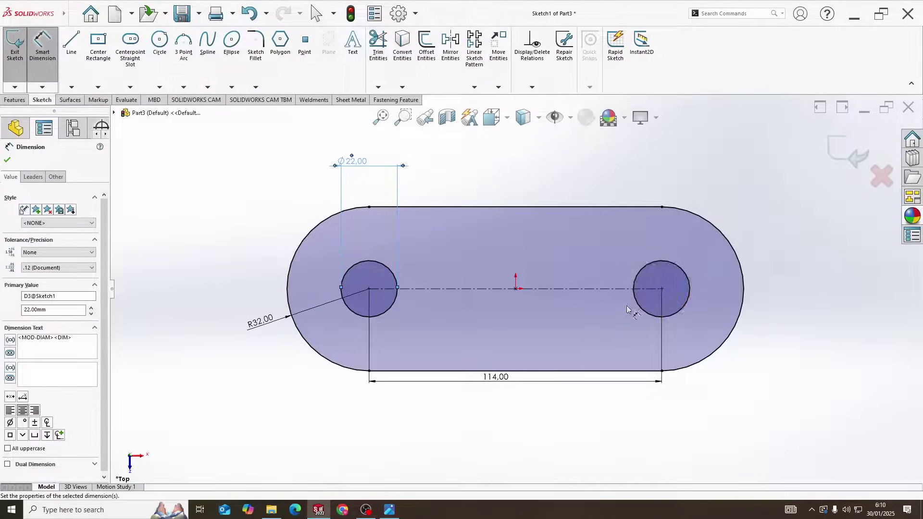
key(alt+Tab)
key(alt+Tab)
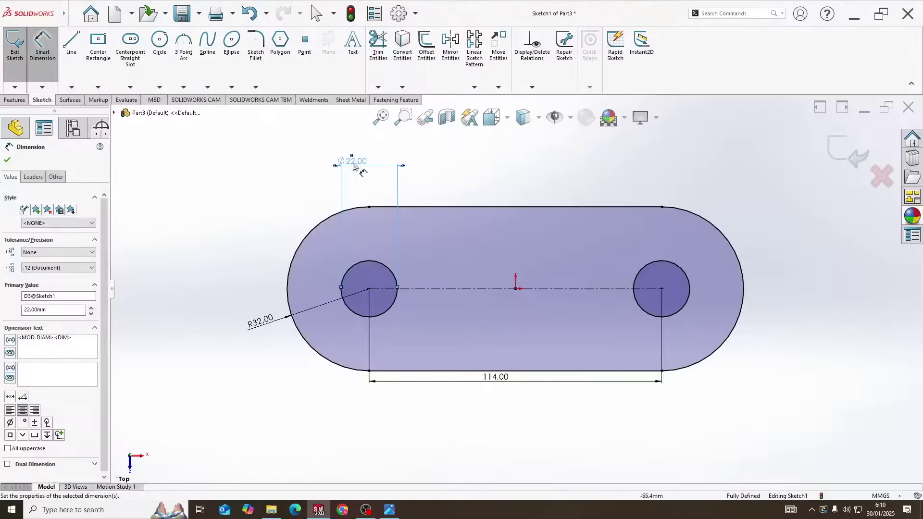
- Extrude Sketch1 as a 19 mm blind boss to form the holed base plate
click(15, 100)
click(17, 45)
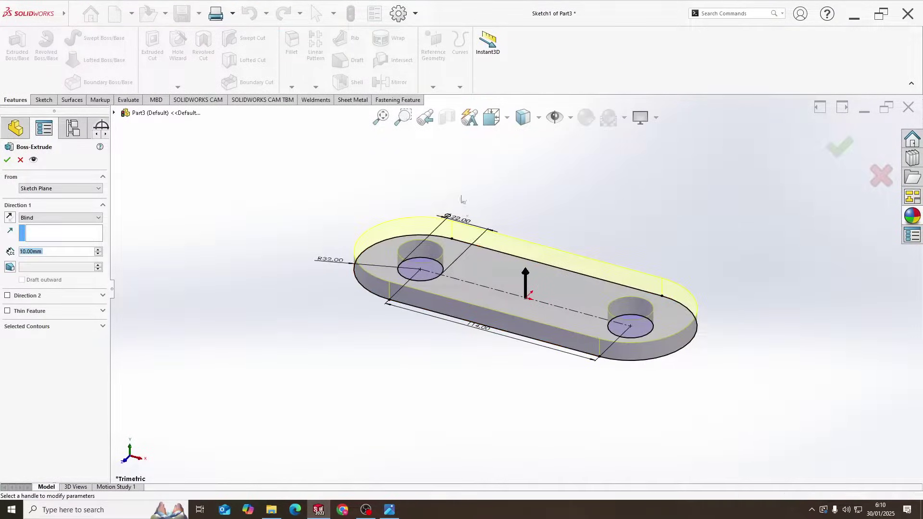
key(alt+Tab)
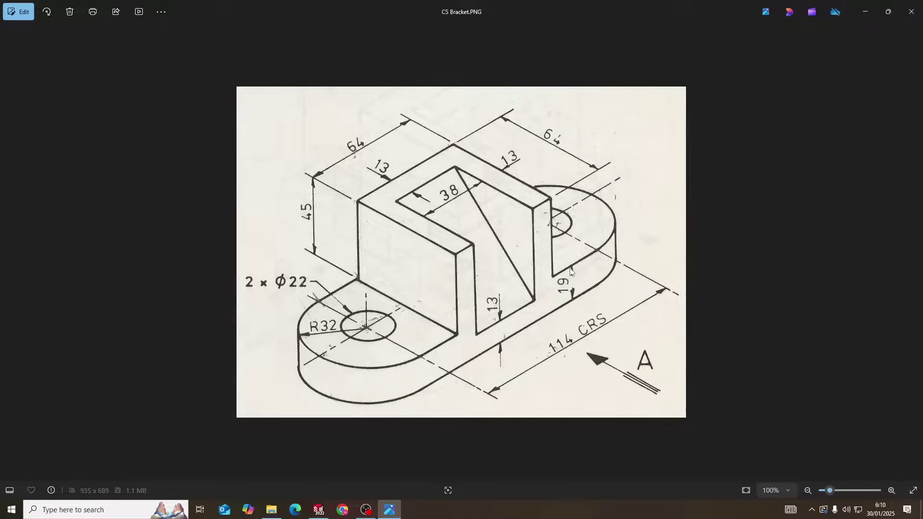
key(alt+Tab)
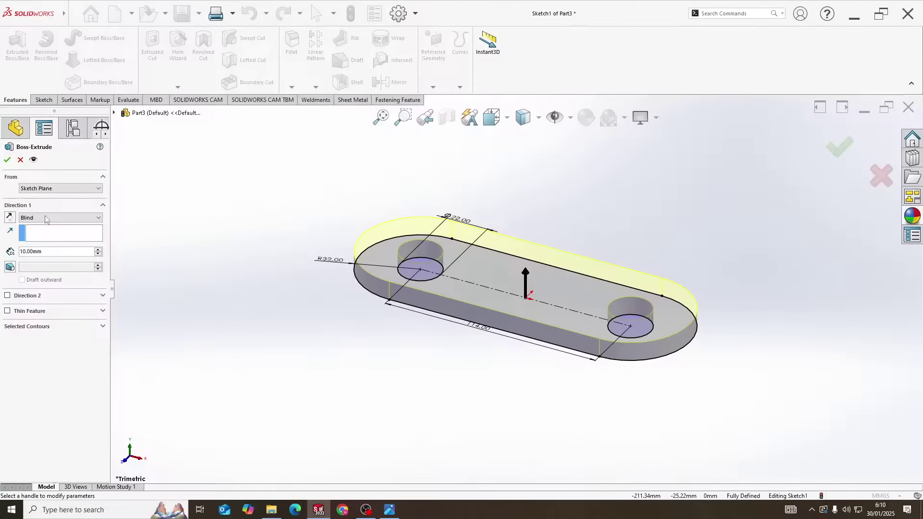
text(1)
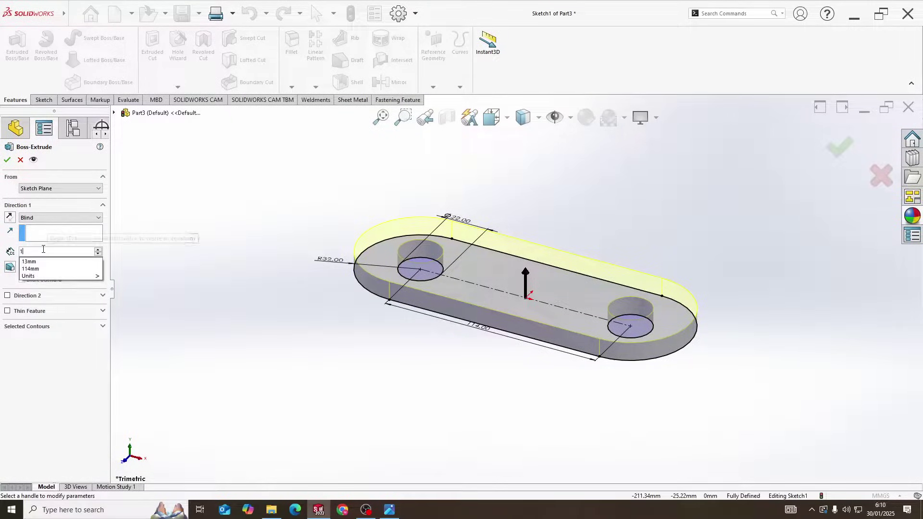
text(9)
key(Return)
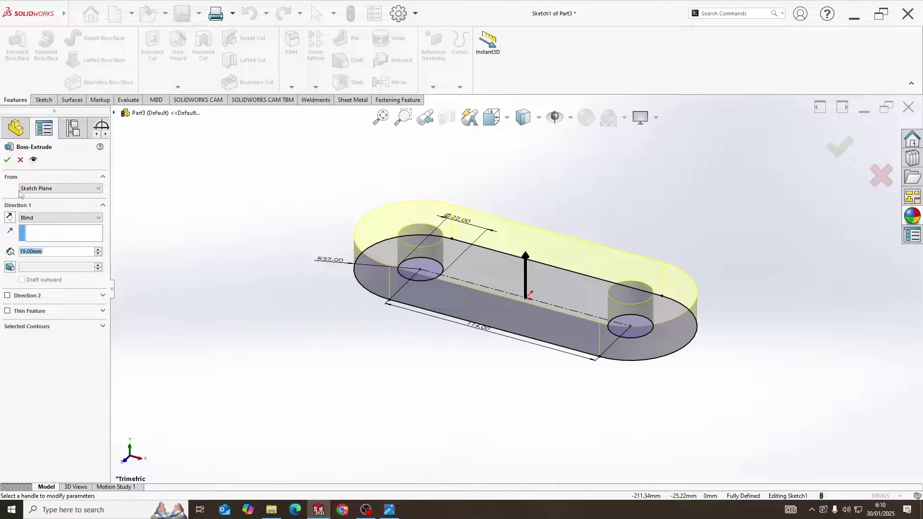
click(7, 160)
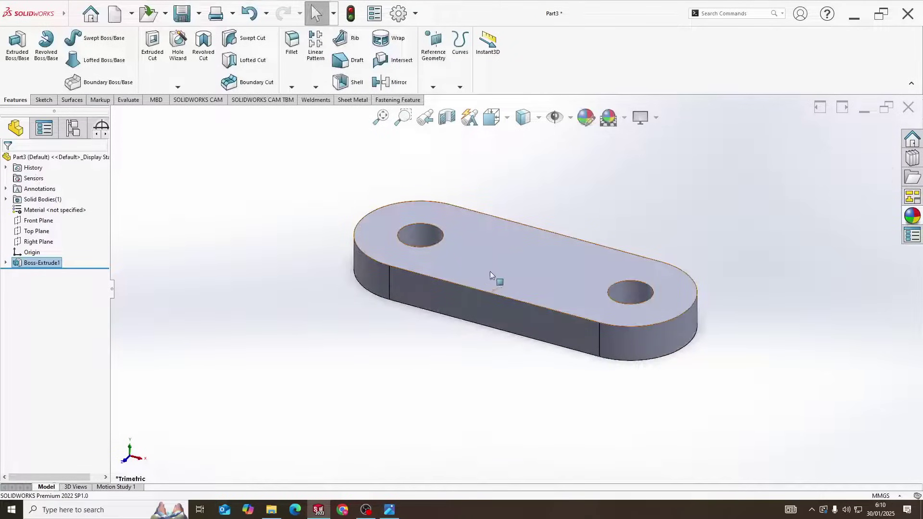
- Open Sketch2 on the base plate's top face
scroll(510, 262, down, 2)
right_click(501, 296)
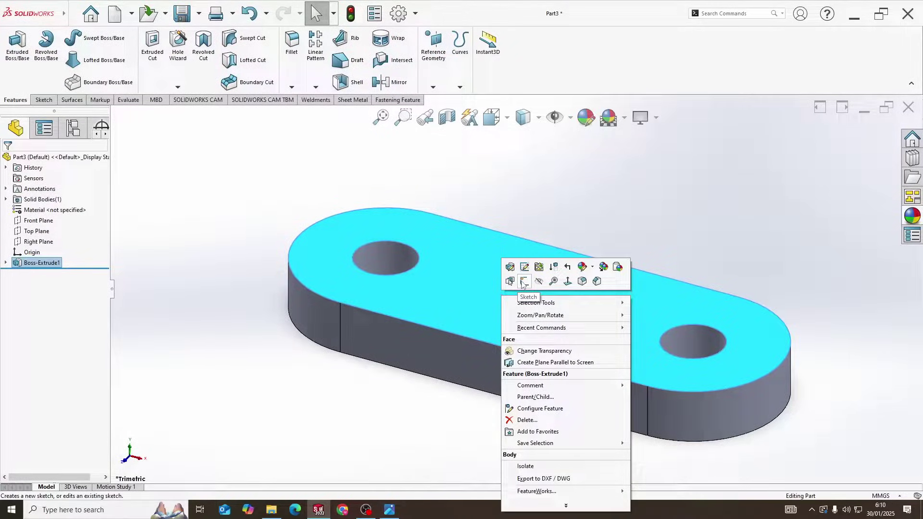
click(524, 283)
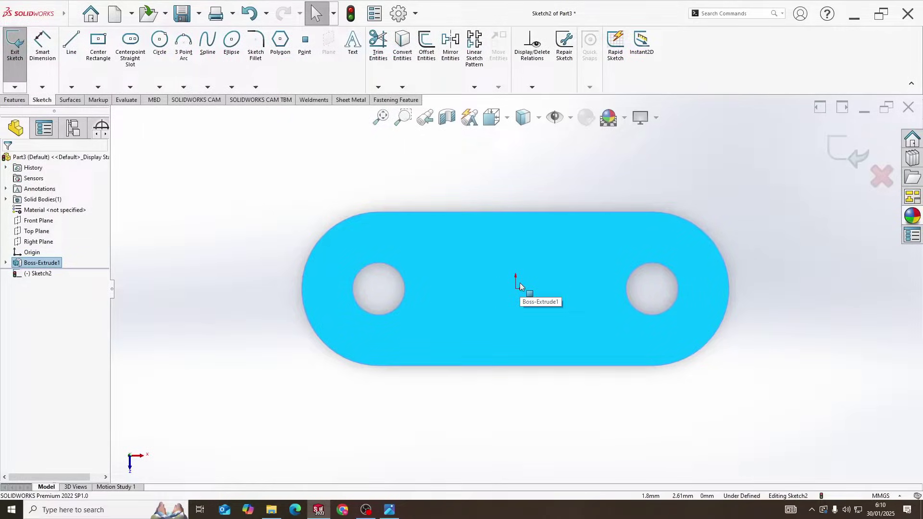
key(alt+Tab)
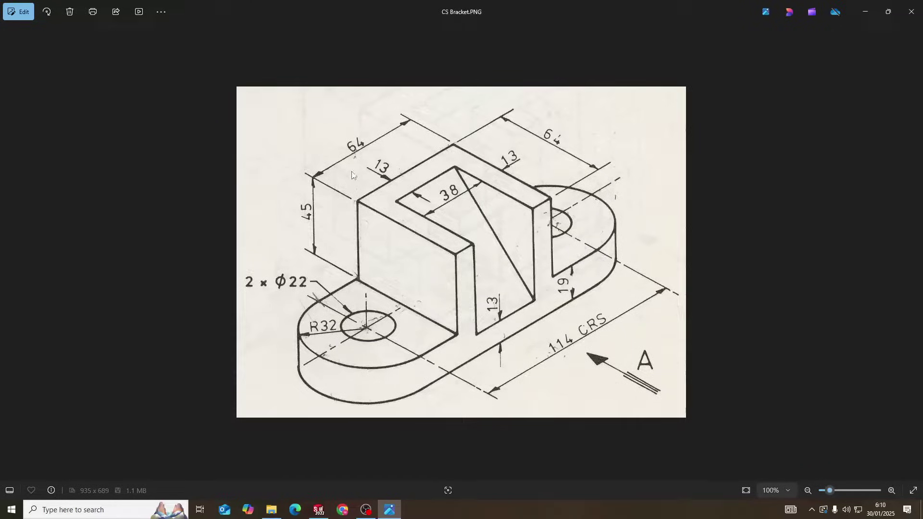
key(alt+Tab)
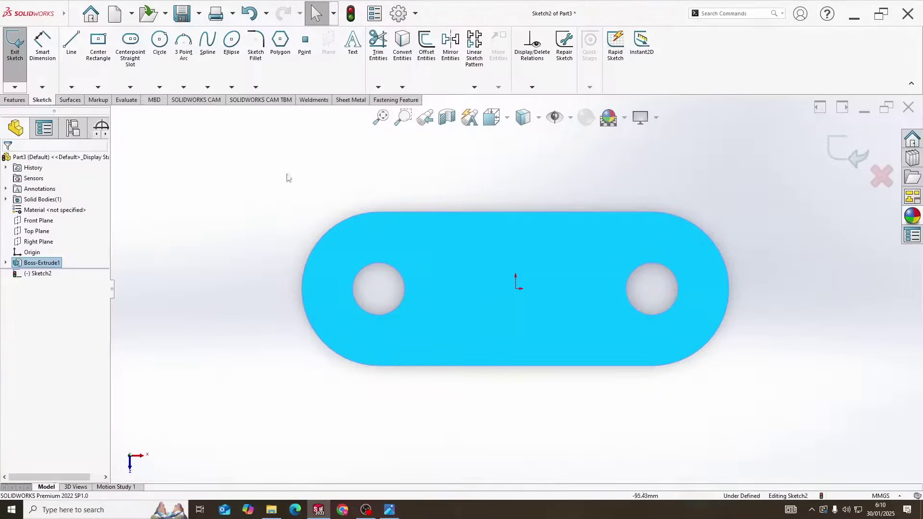
- Draw a centre rectangle from the origin to the plate edge, 64 mm wide
click(101, 51)
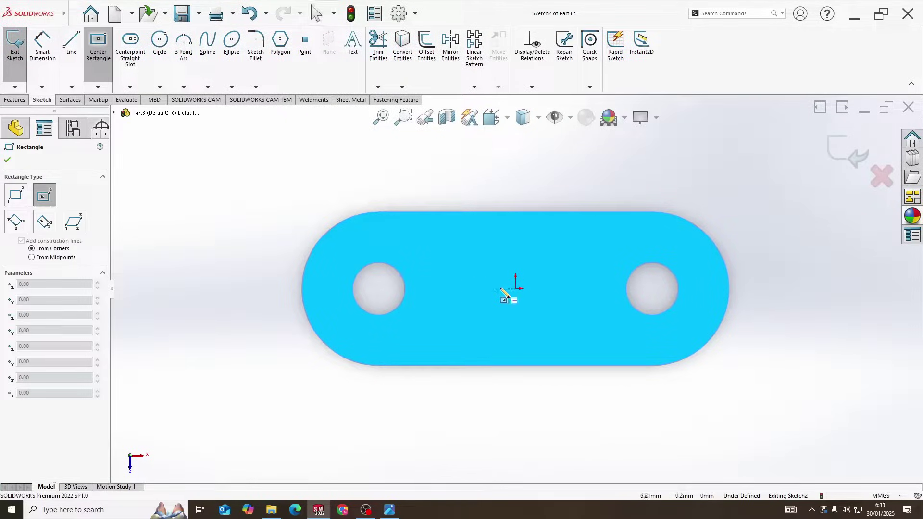
click(516, 289)
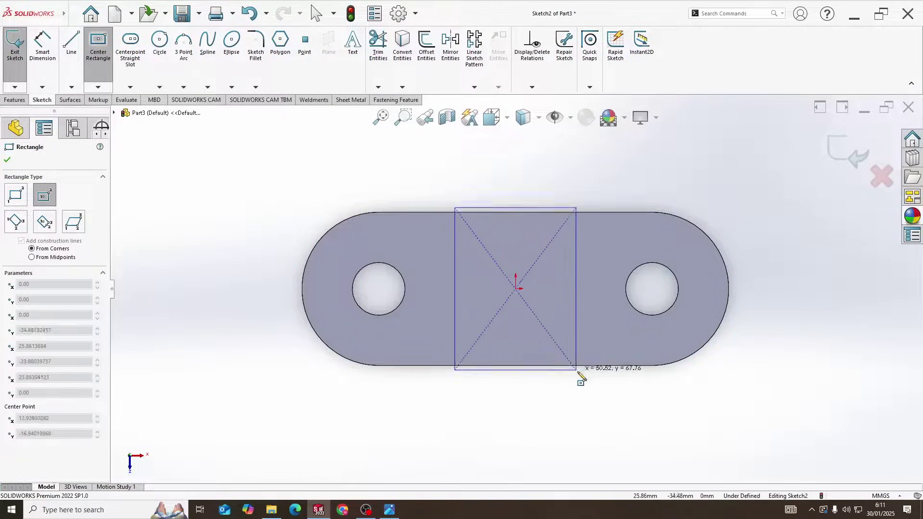
click(575, 364)
key(d)
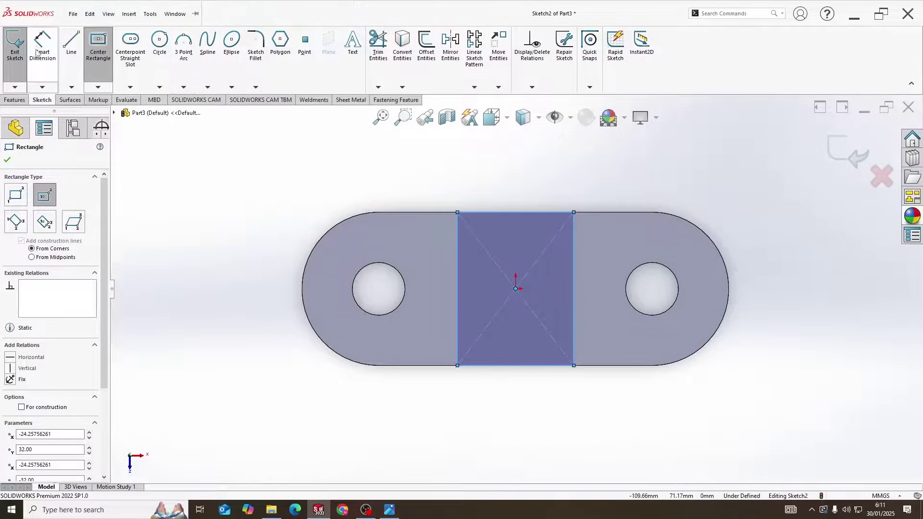
click(507, 212)
click(508, 187)
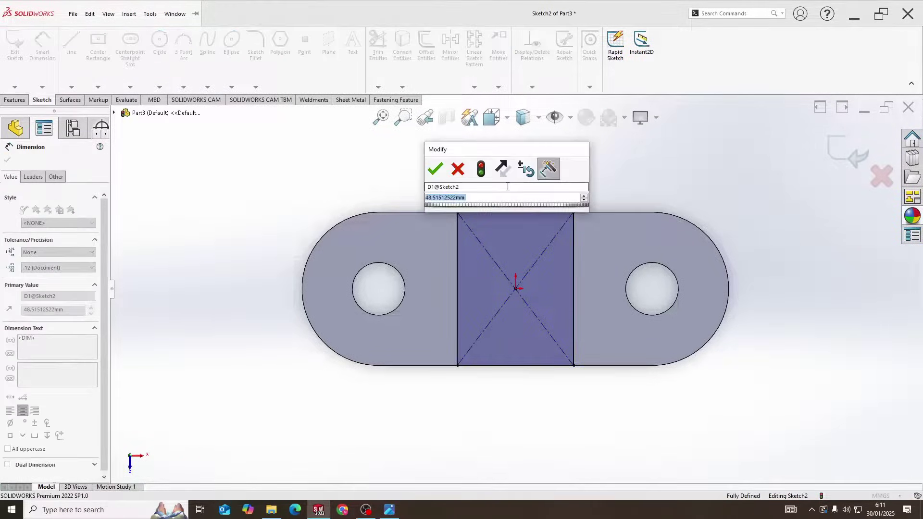
text(64)
key(Return)
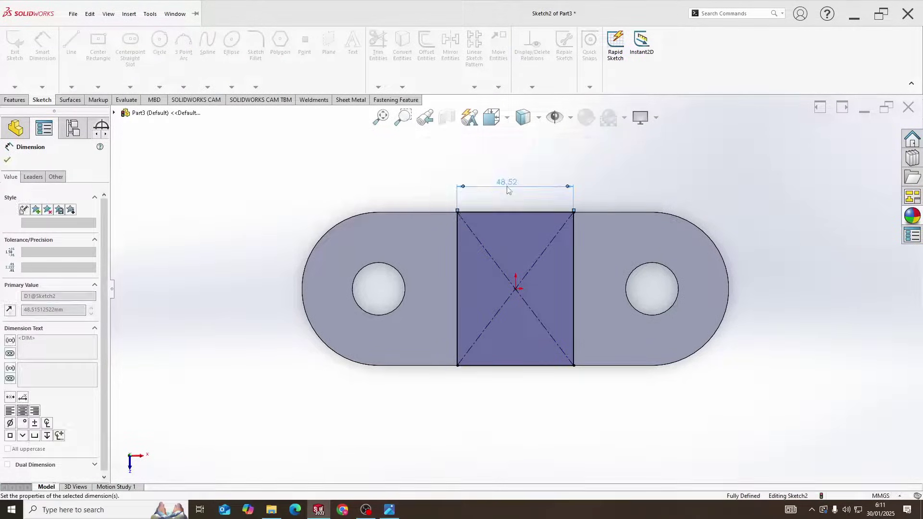
- Add a 64 mm side dimension to the square and start a boss extrusion
click(592, 293)
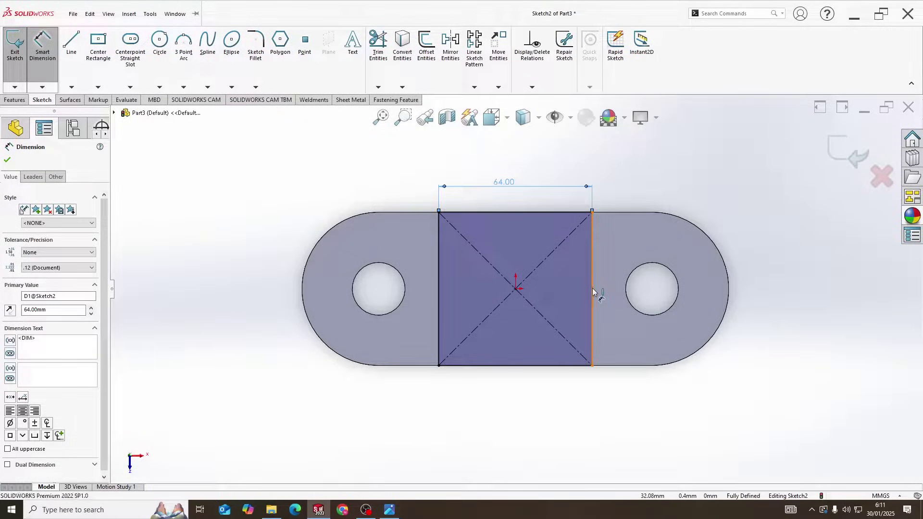
click(771, 282)
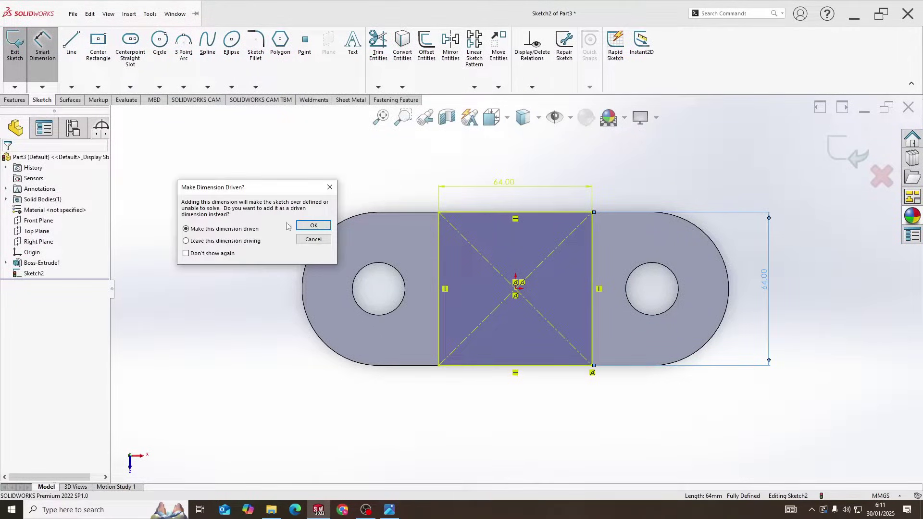
click(313, 225)
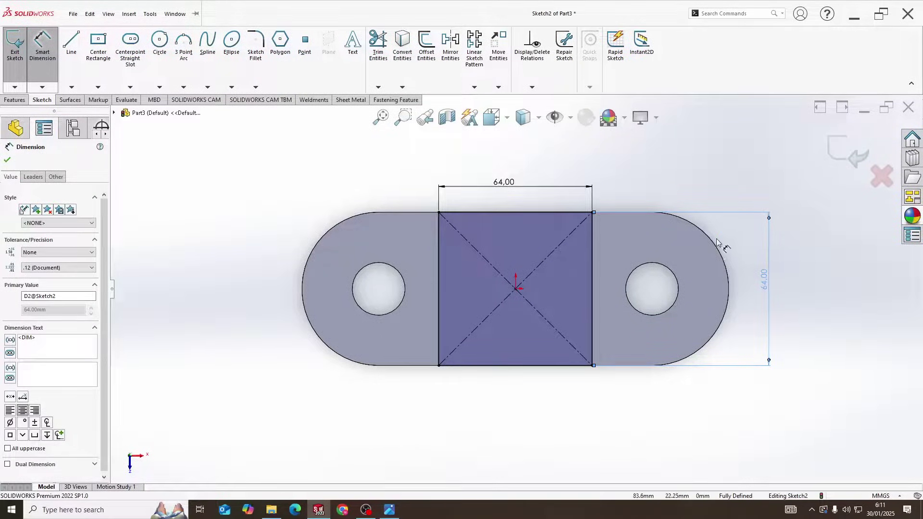
key(Delete)
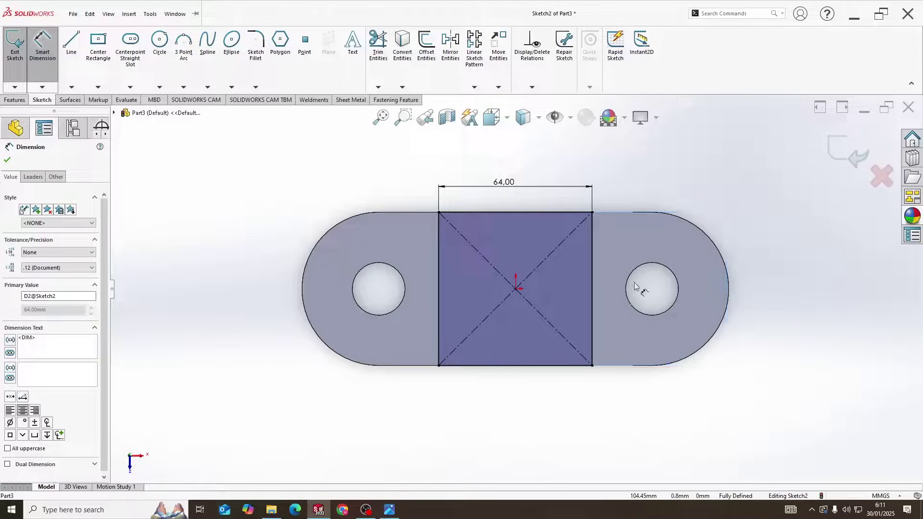
click(774, 291)
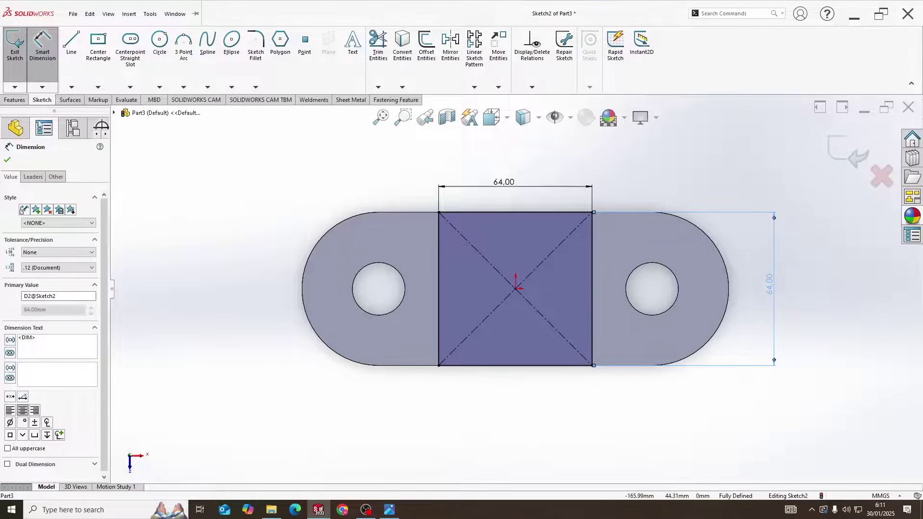
click(15, 100)
click(17, 46)
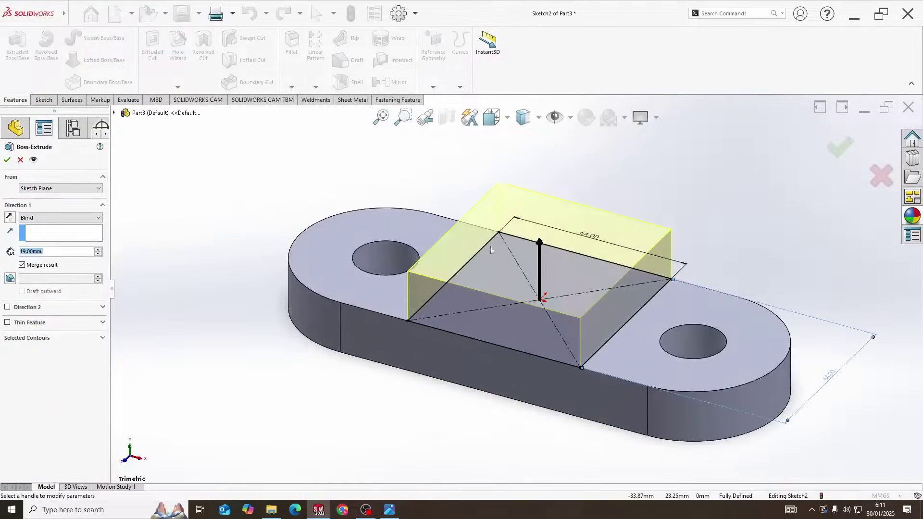
- Extrude the 64 mm square 45 mm upward as Boss-Extrude2
key(alt+Tab)
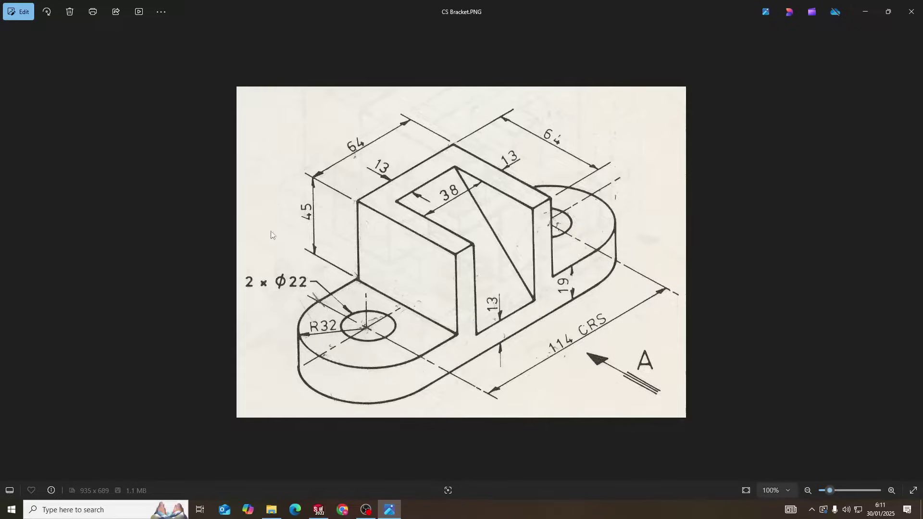
key(alt+Tab)
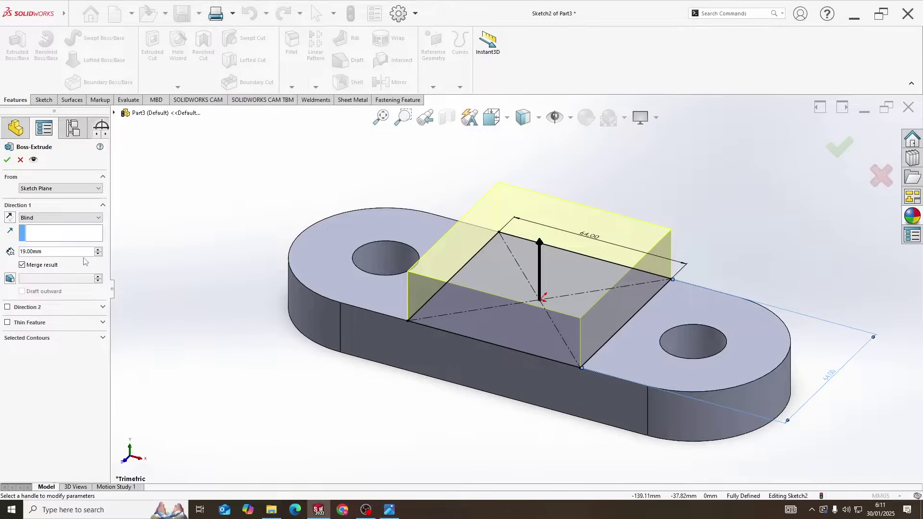
text(45)
key(Return)
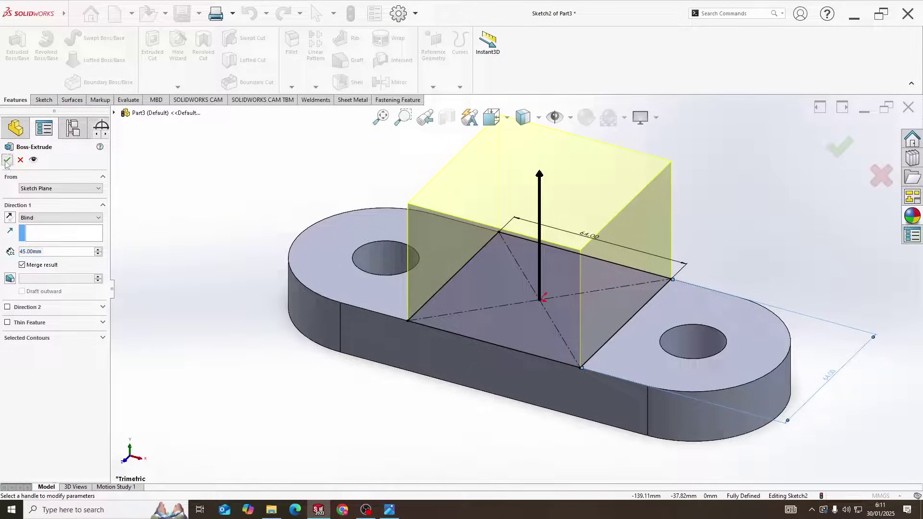
click(7, 160)
scroll(535, 216, down, 2)
scroll(532, 242, down, 3)
scroll(529, 252, down, 3)
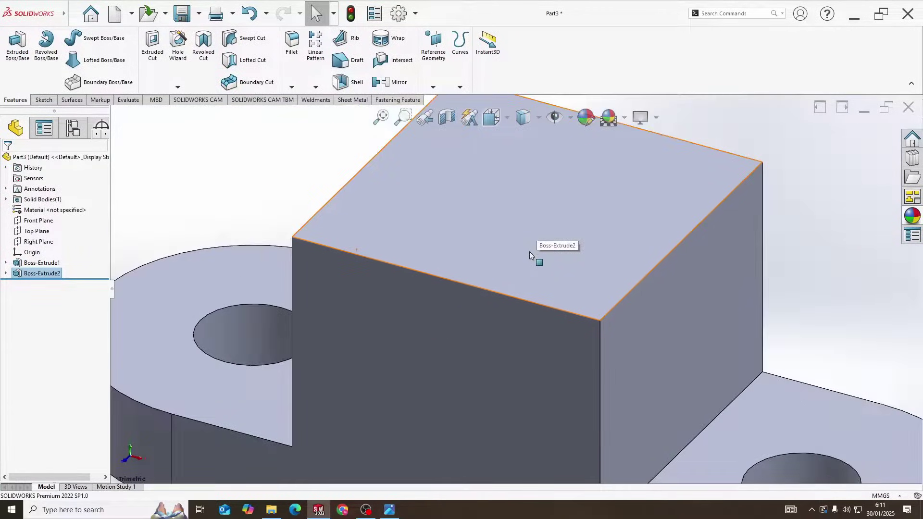
scroll(529, 252, up, 3)
scroll(523, 266, down, 1)
key(alt+Tab)
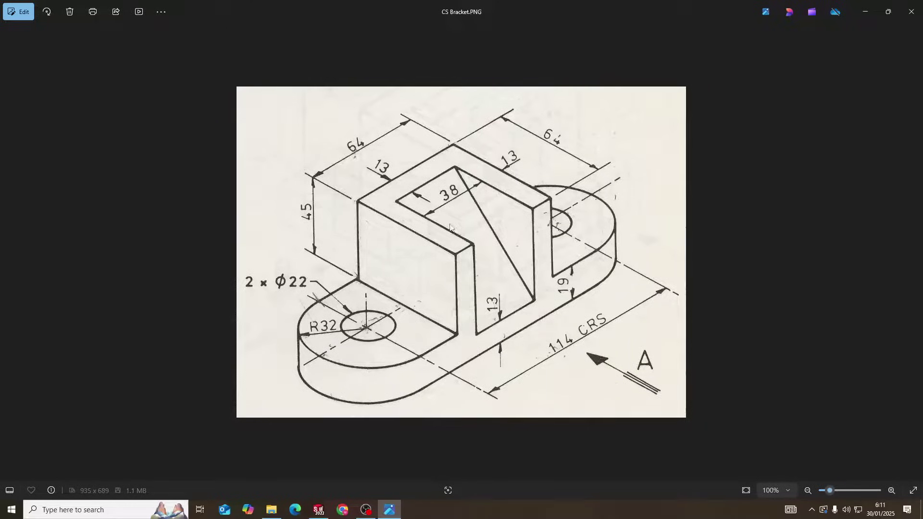
key(alt+Tab)
- On a Right Plane sketch, draw a triangle with a diagonal from the base junction to the block top
right_click(41, 243)
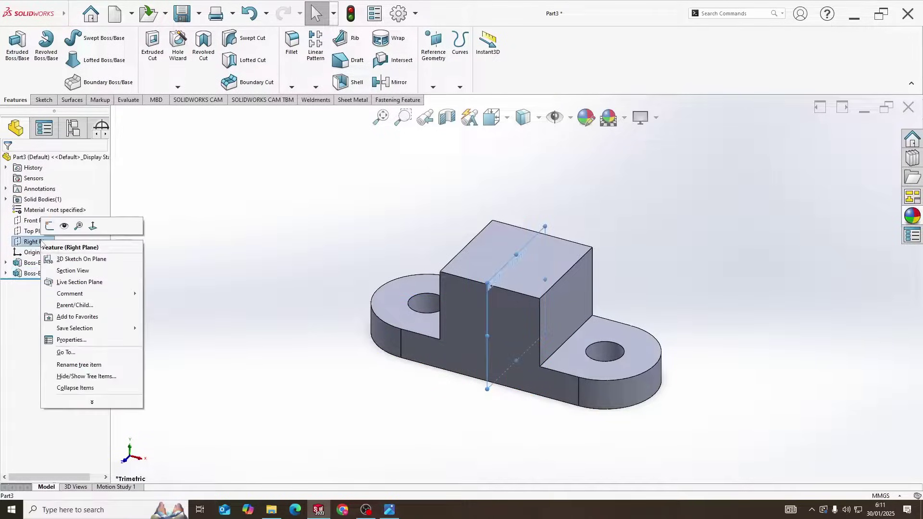
click(50, 225)
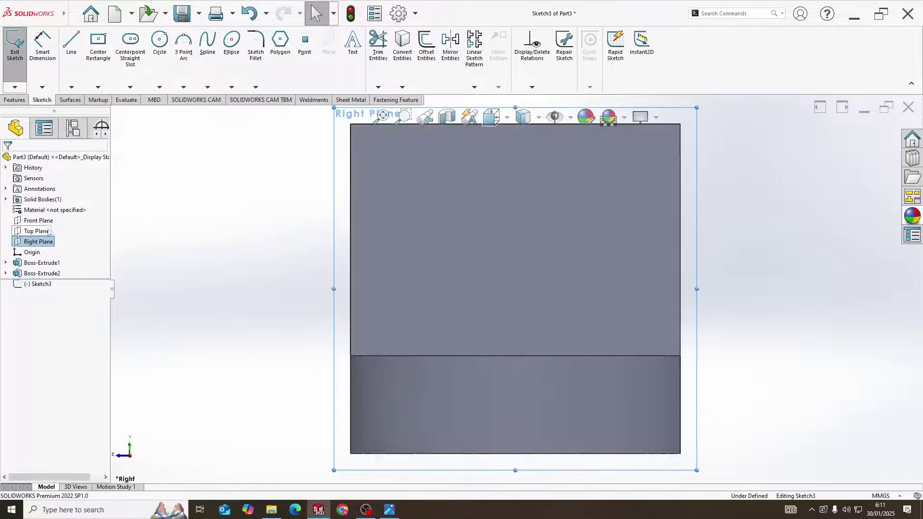
click(71, 42)
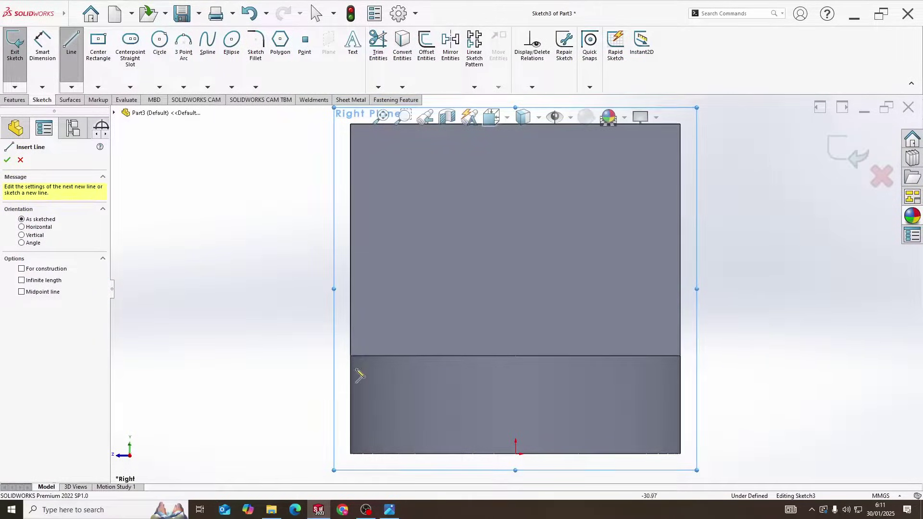
click(350, 383)
scroll(619, 133, up, 2)
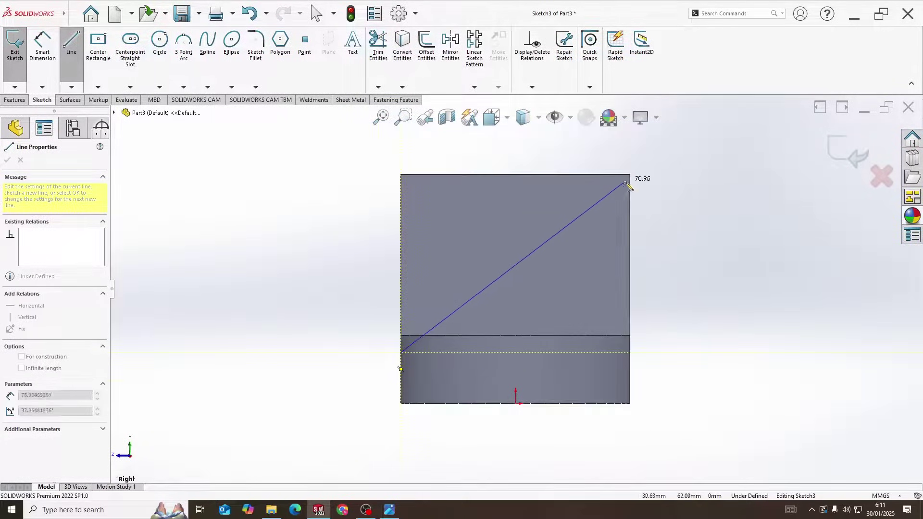
click(607, 174)
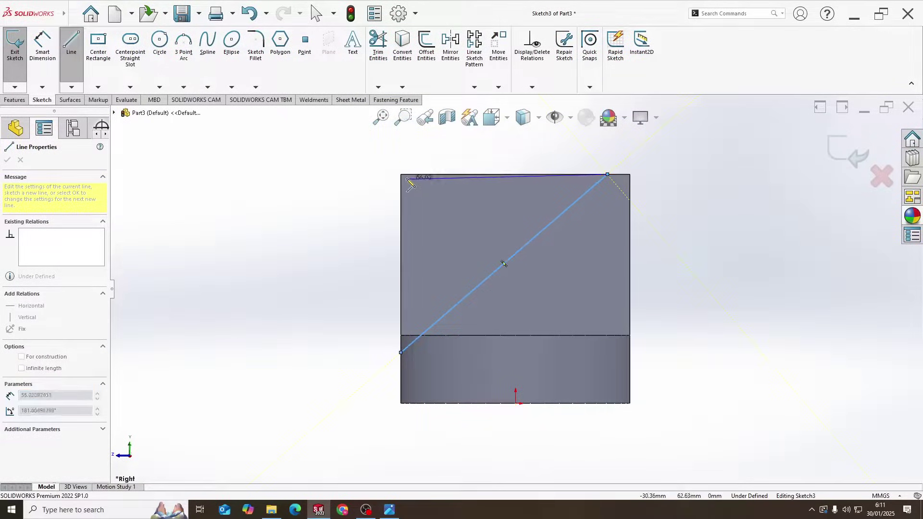
click(401, 174)
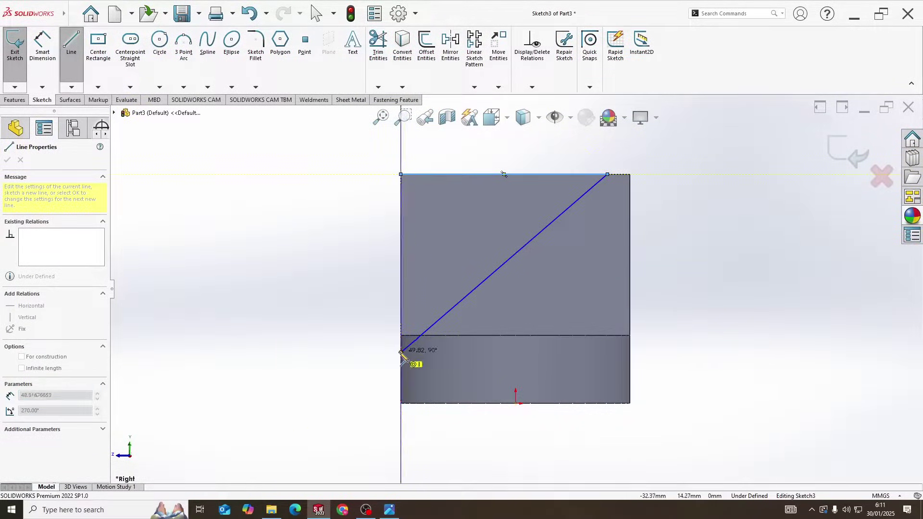
click(401, 352)
key(alt+Tab)
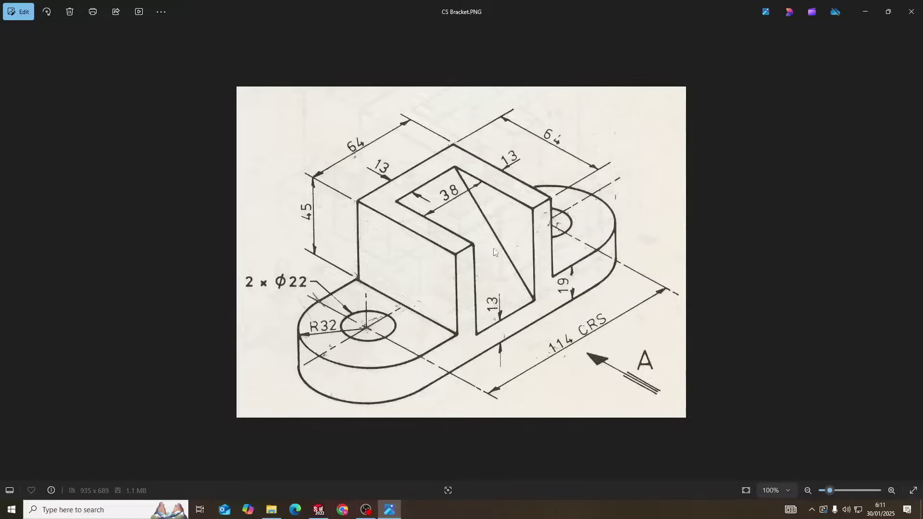
key(alt+Tab)
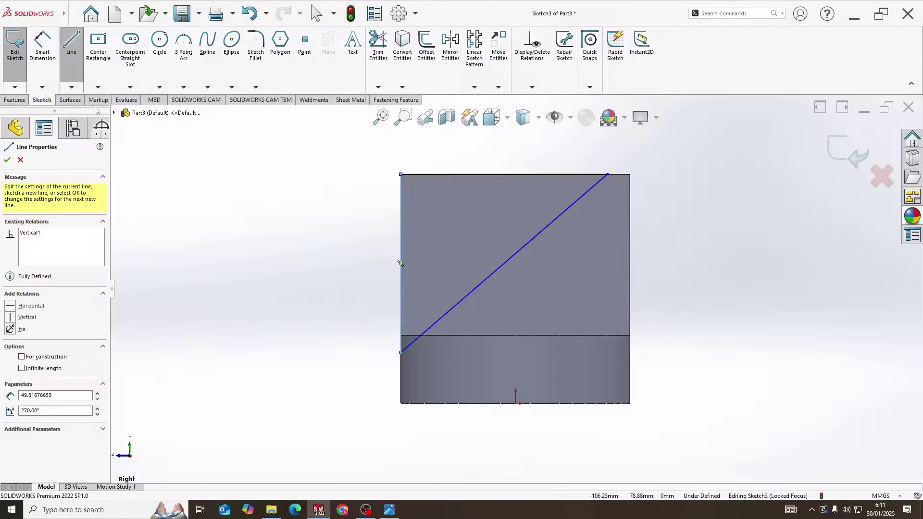
key(Escape)
key(Escape)
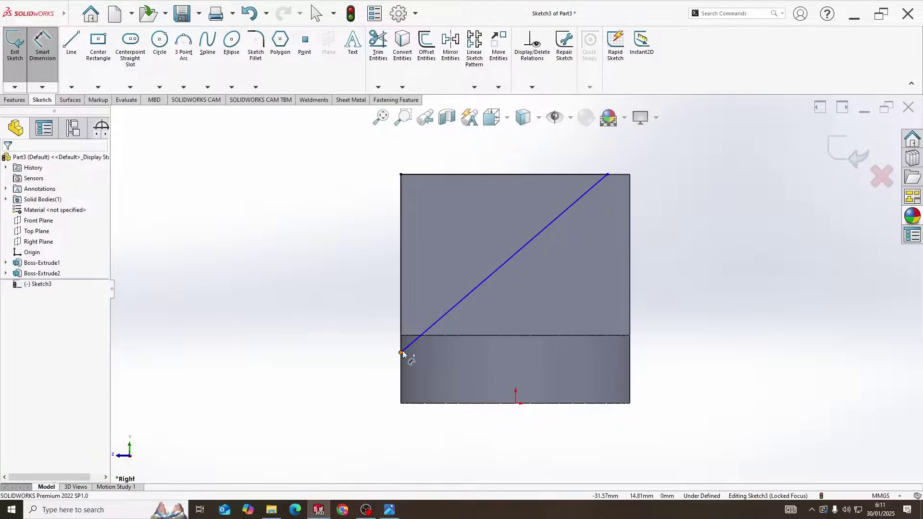
- Dimension the diagonal's lower endpoint 13 mm above the bottom edge
click(403, 354)
click(406, 408)
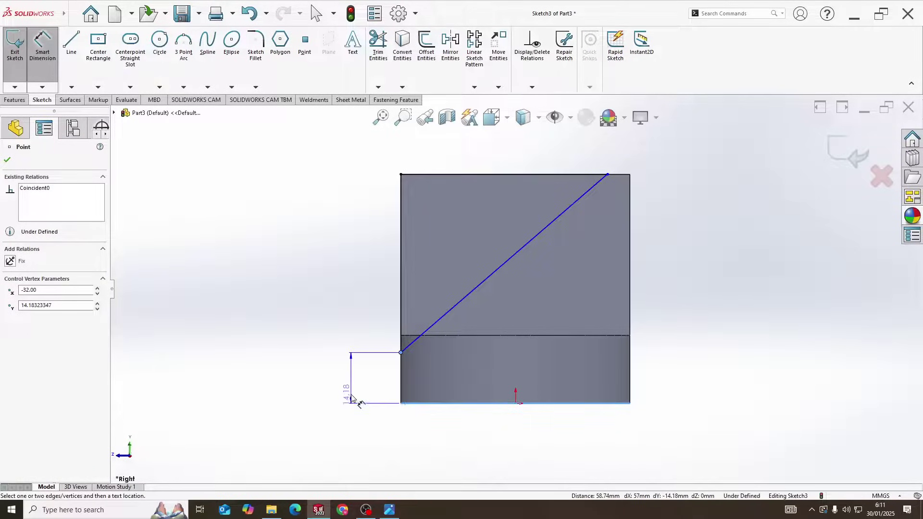
click(354, 382)
text(1)
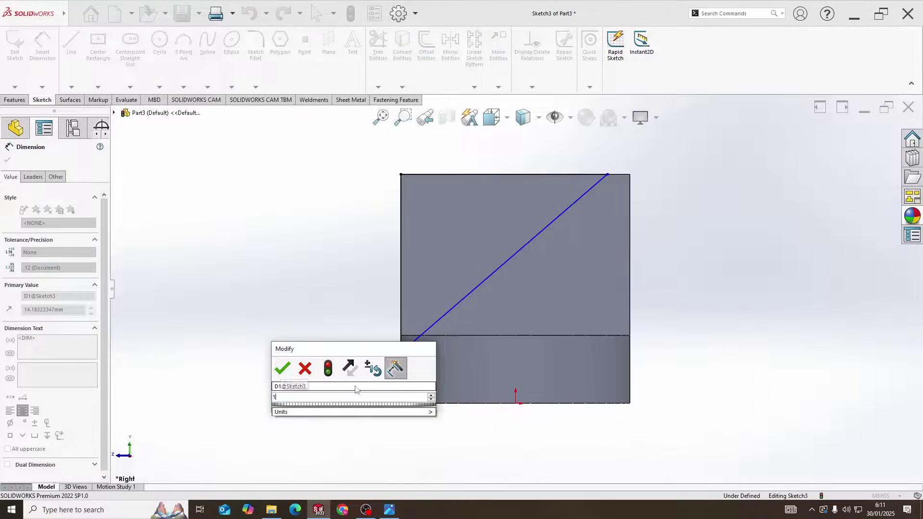
text(3)
key(Return)
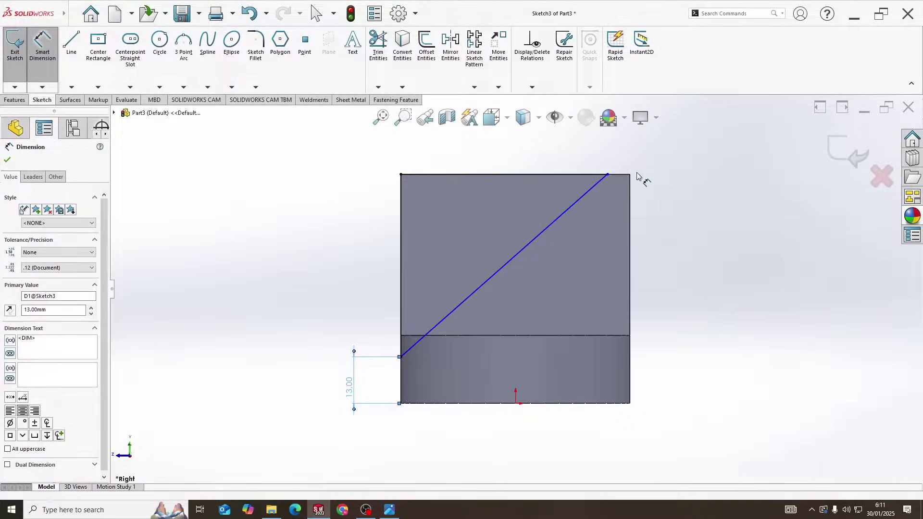
- Dimension the diagonal's top endpoint 13 mm from the right edge, checking the reference drawing
click(608, 174)
click(631, 194)
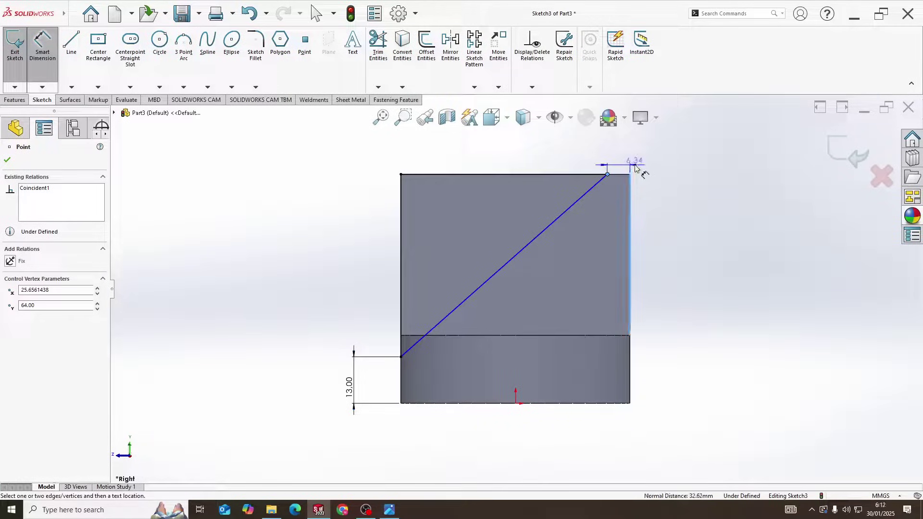
click(639, 157)
text(13)
key(Return)
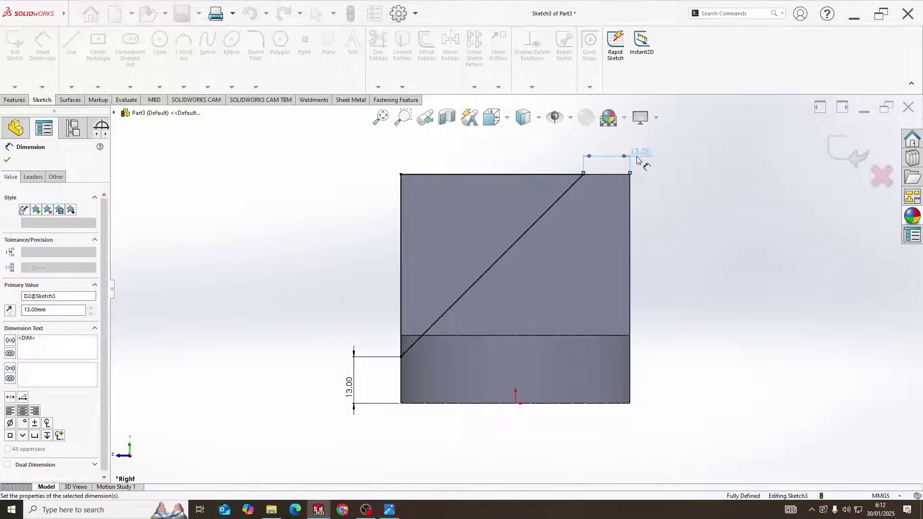
scroll(511, 245, up, 2)
key(alt+Tab)
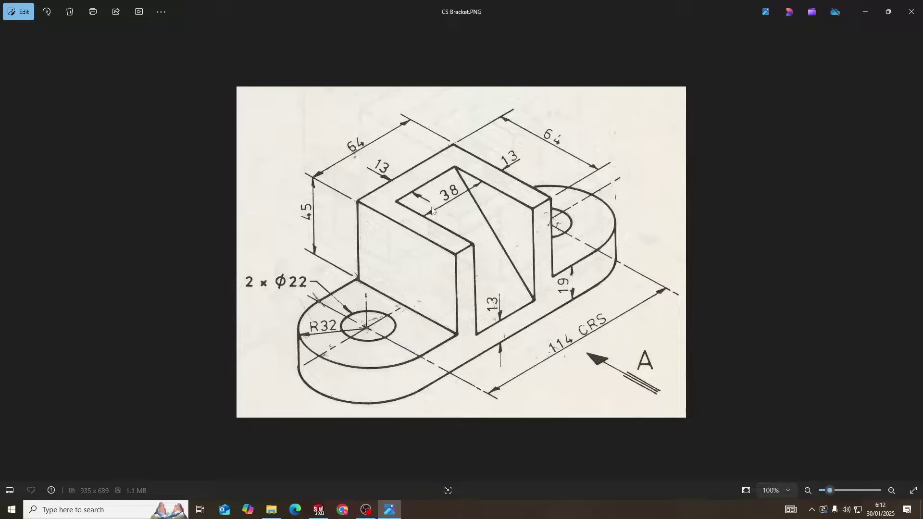
key(alt+Tab)
click(16, 100)
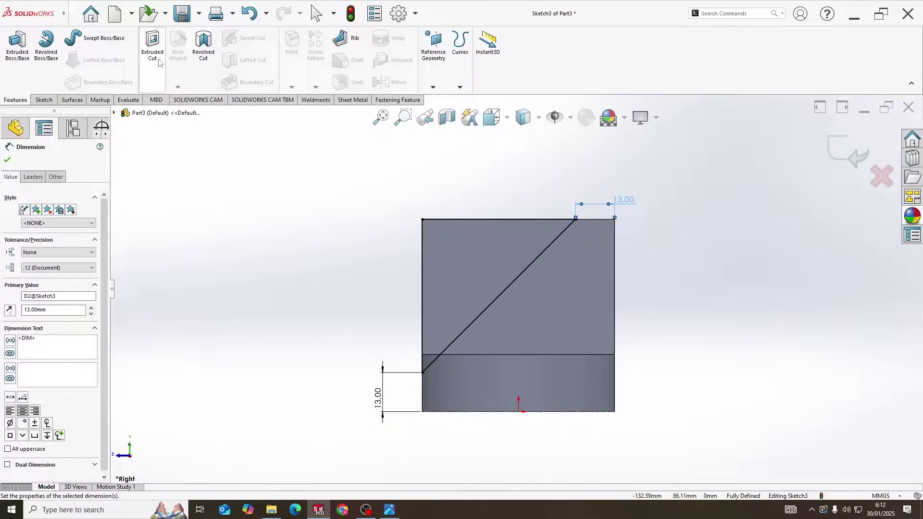
- Extrude-cut the diagonal sketch Mid Plane, 38 mm deep, to form the angled slot
click(153, 46)
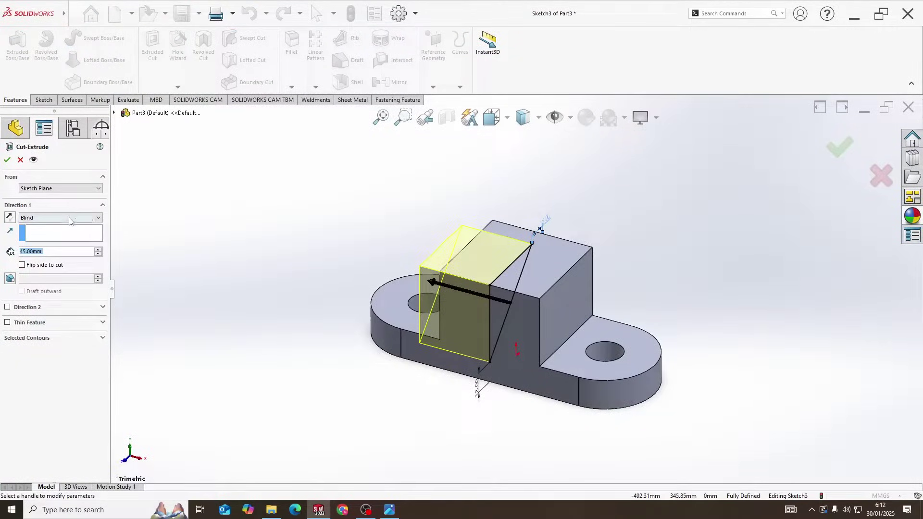
click(70, 221)
click(74, 277)
key(alt+Tab)
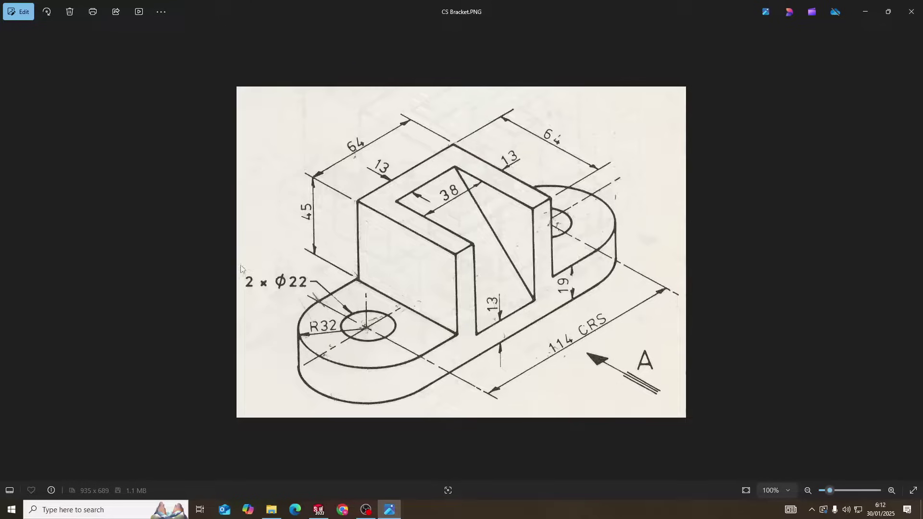
key(alt+Tab)
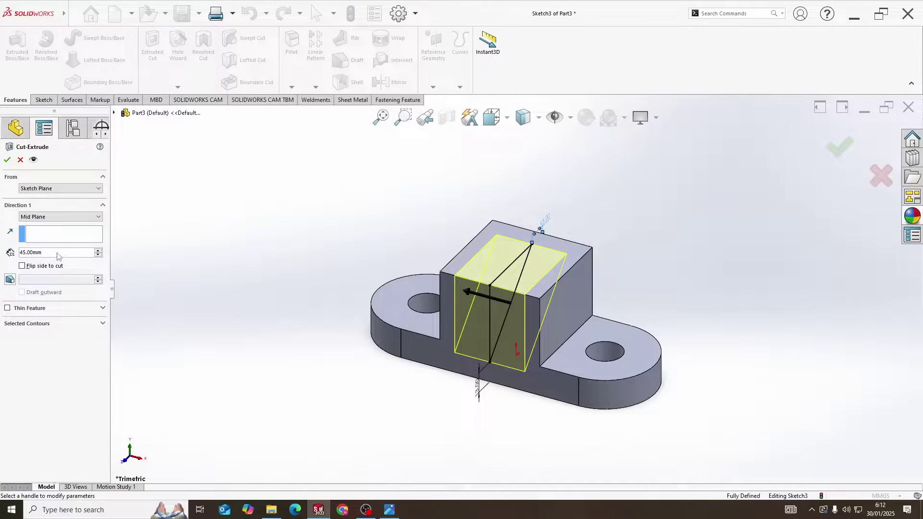
text(38)
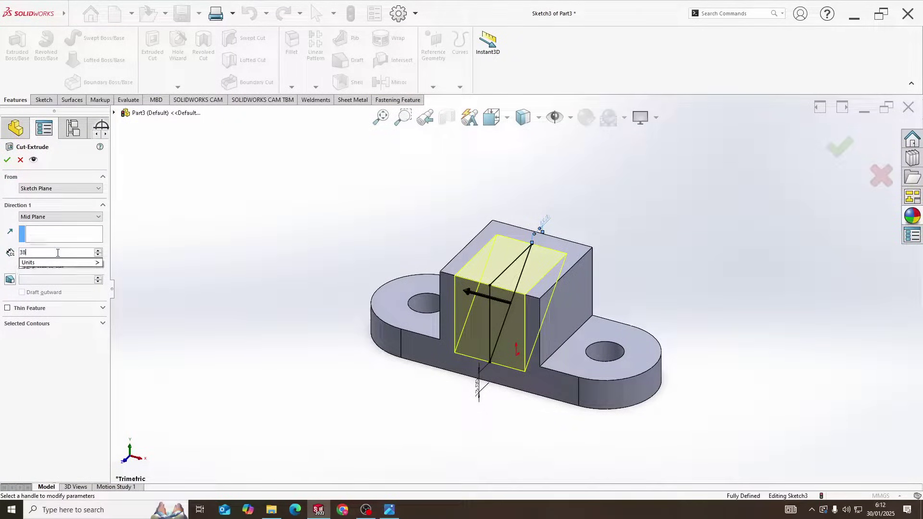
key(Return)
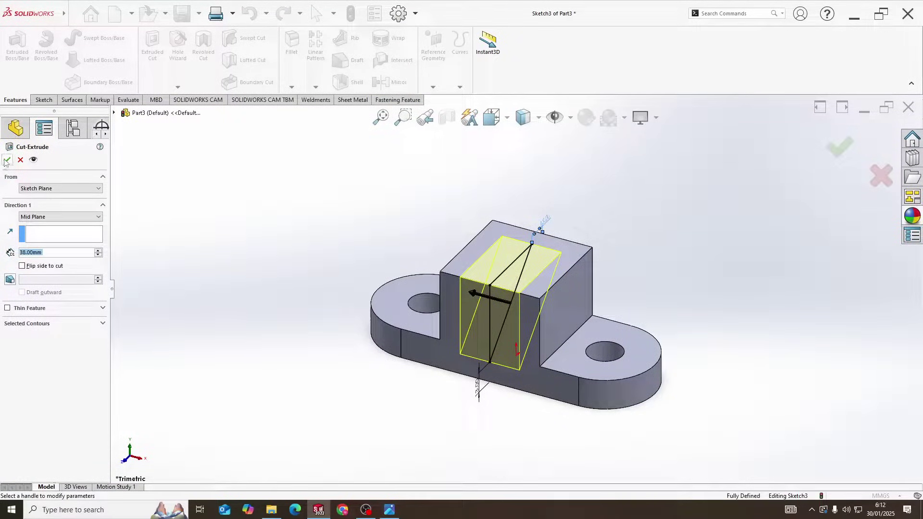
click(7, 160)
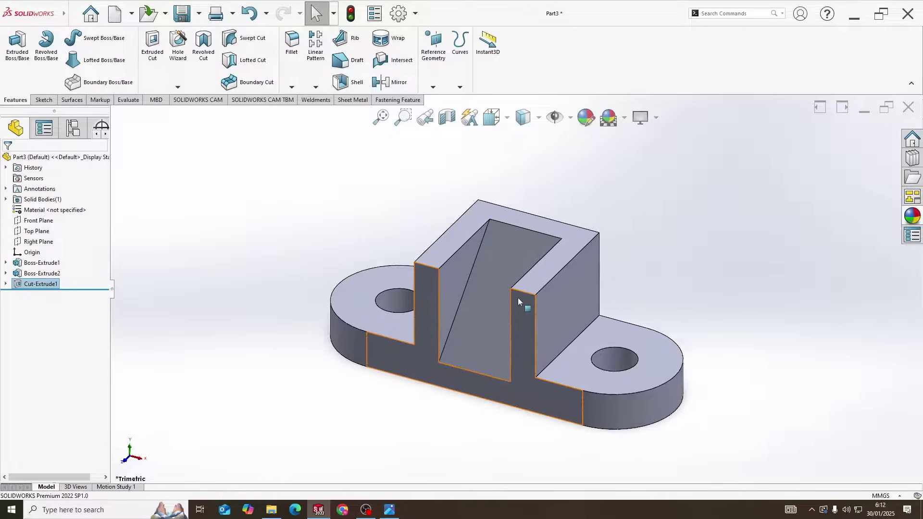
middle_drag(495, 281, 456, 319)
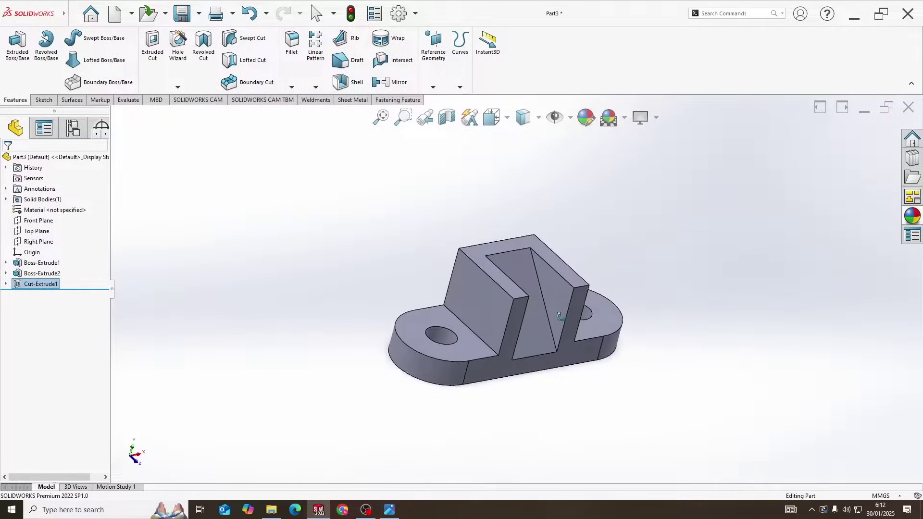
- In isometric view, apply a yellow appearance to all bracket features, then reopen Edit Appearance
key(space)
click(390, 333)
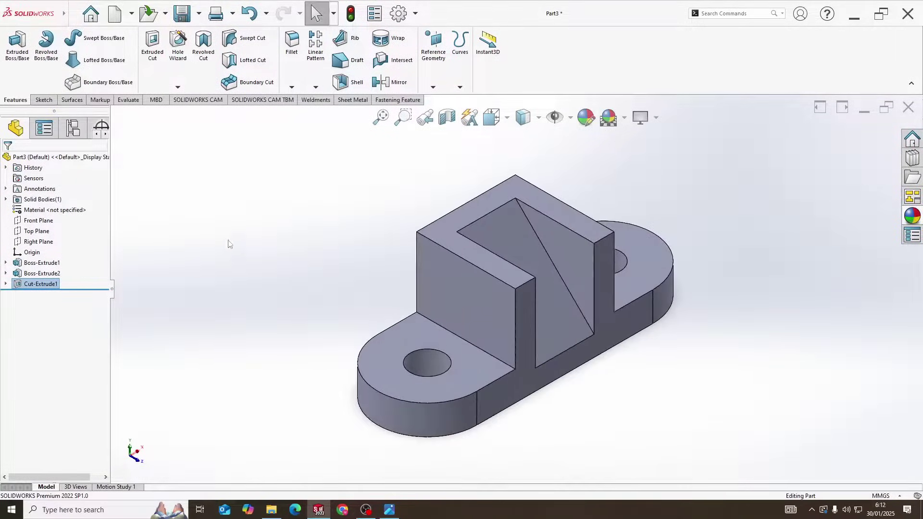
shift+click(42, 274)
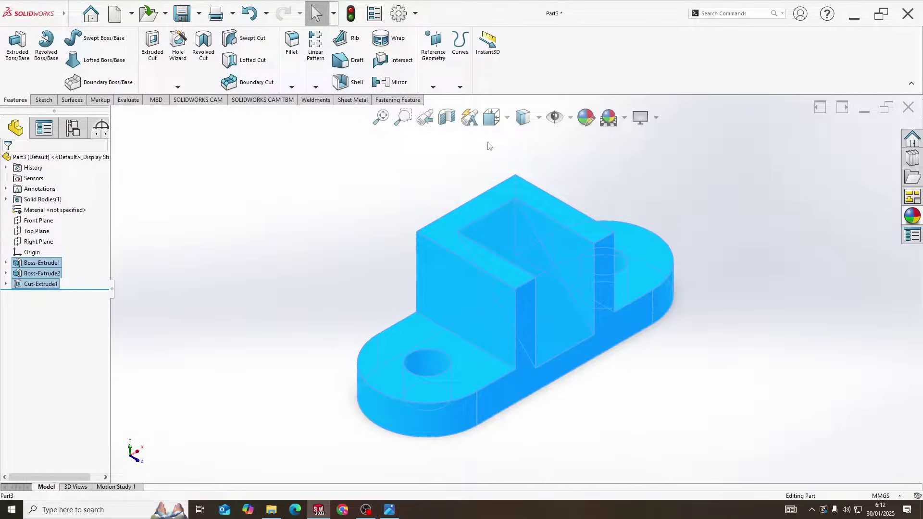
click(587, 118)
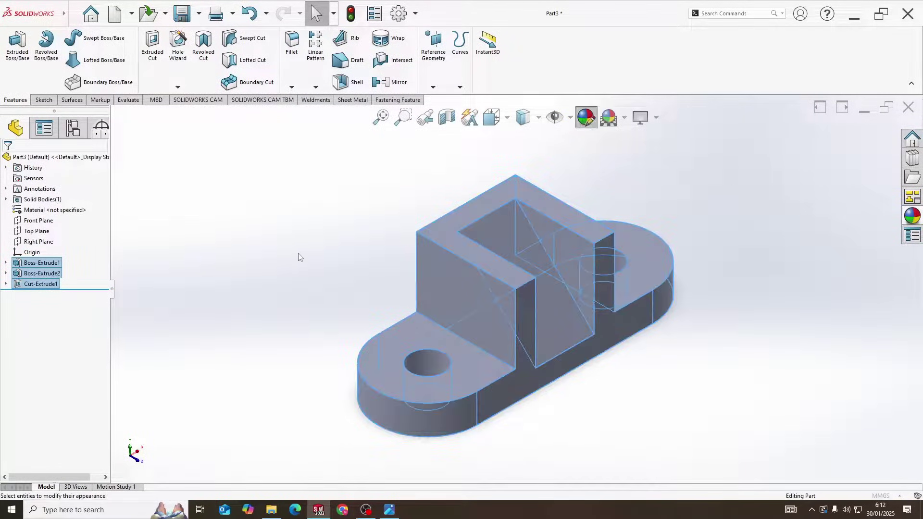
click(42, 358)
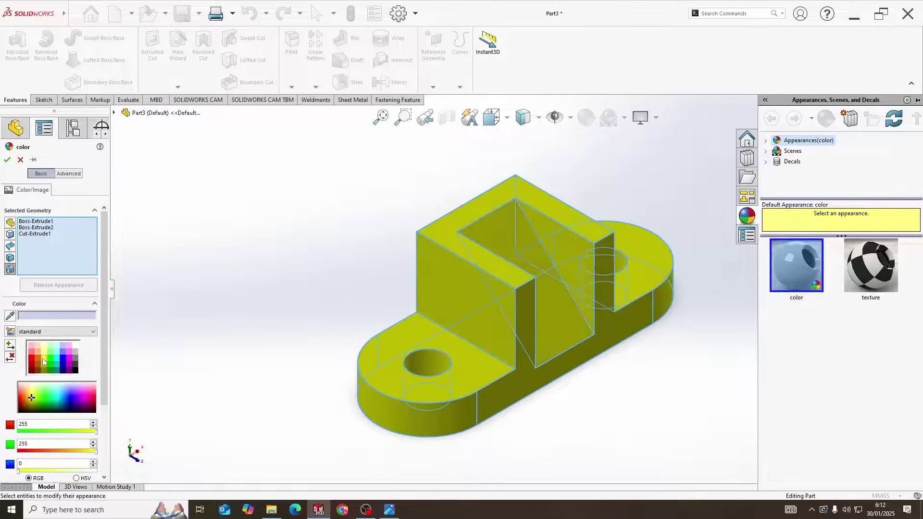
click(7, 160)
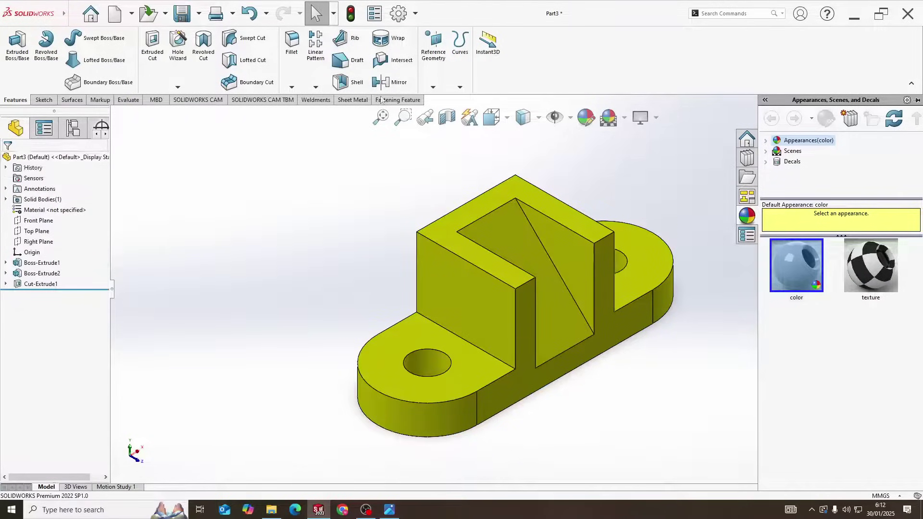
click(587, 118)
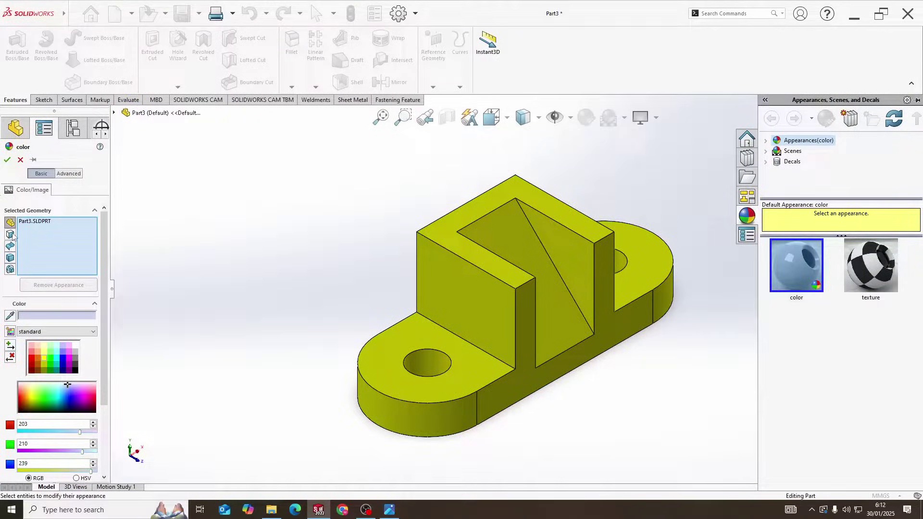
- Colour both hole walls and the three angled slot faces light cyan (192, 255, 255)
click(428, 356)
click(555, 287)
click(572, 272)
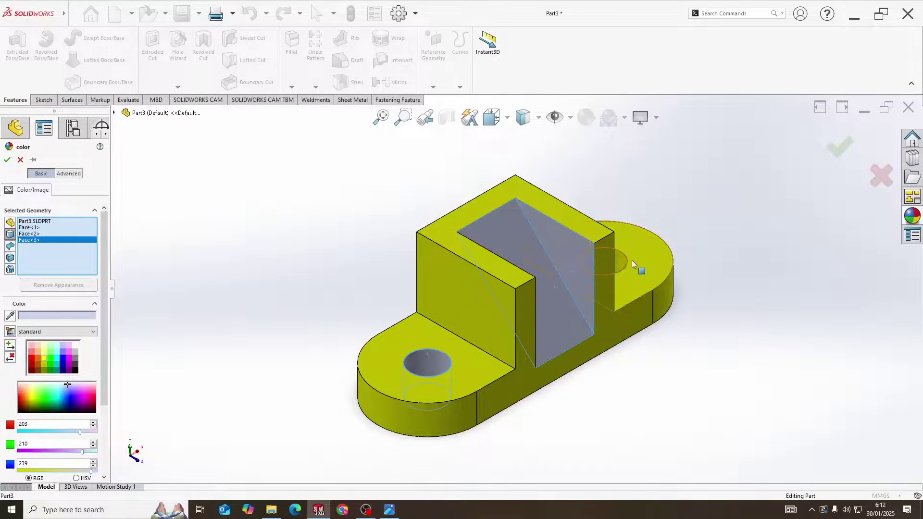
click(621, 261)
mouse_move(594, 288)
middle_down()
mouse_move(493, 307)
mouse_move(485, 269)
middle_up()
click(469, 296)
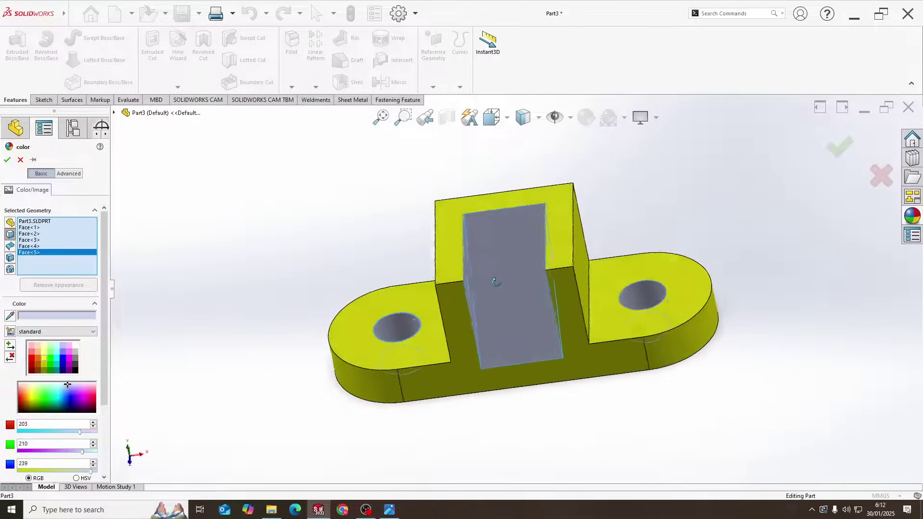
click(56, 345)
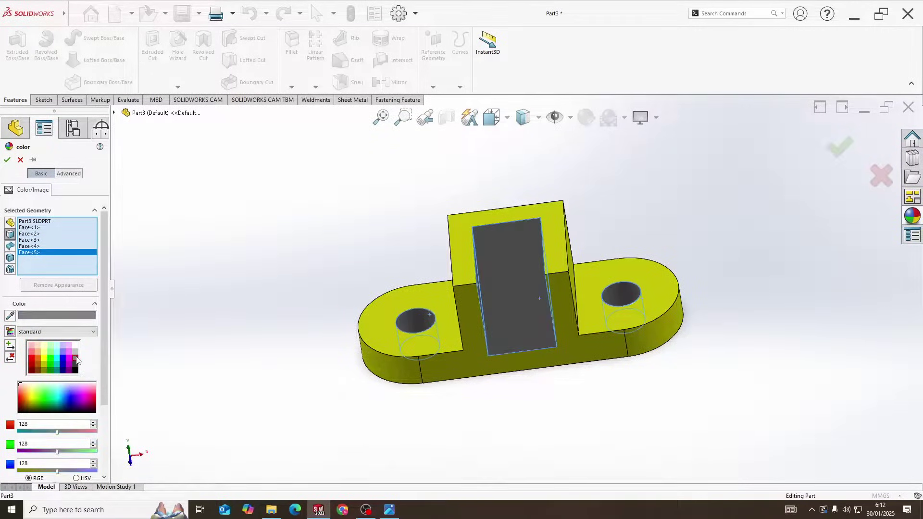
click(7, 160)
mouse_move(481, 279)
middle_down()
mouse_move(511, 221)
mouse_move(461, 307)
middle_up()
- Recolour the slot and hole faces grey (128, 128, 128) and return to isometric view
click(435, 331)
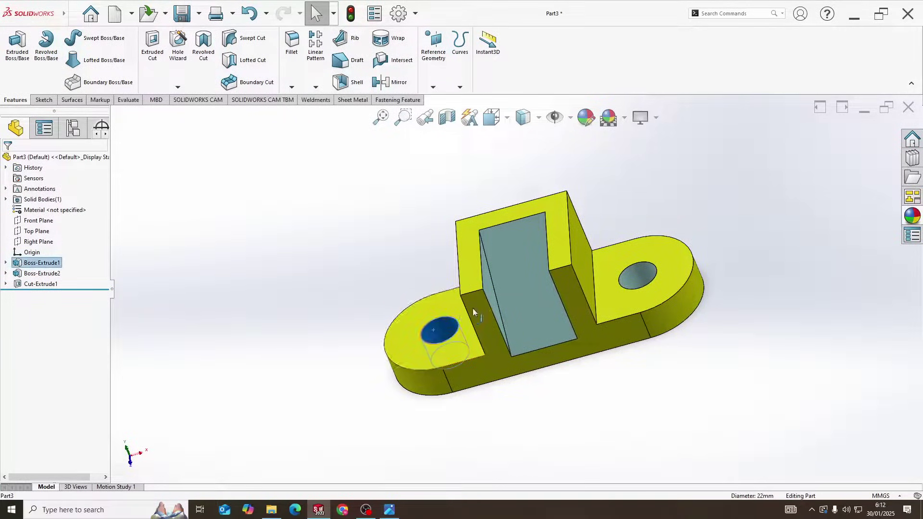
ctrl+click(527, 294)
mouse_move(527, 294)
middle_down()
mouse_move(633, 261)
mouse_move(655, 272)
middle_up()
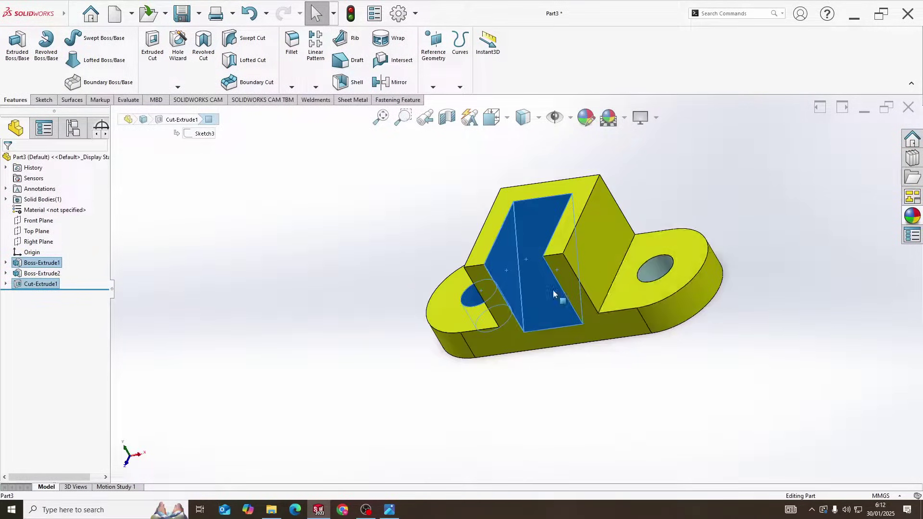
ctrl+click(656, 271)
click(586, 118)
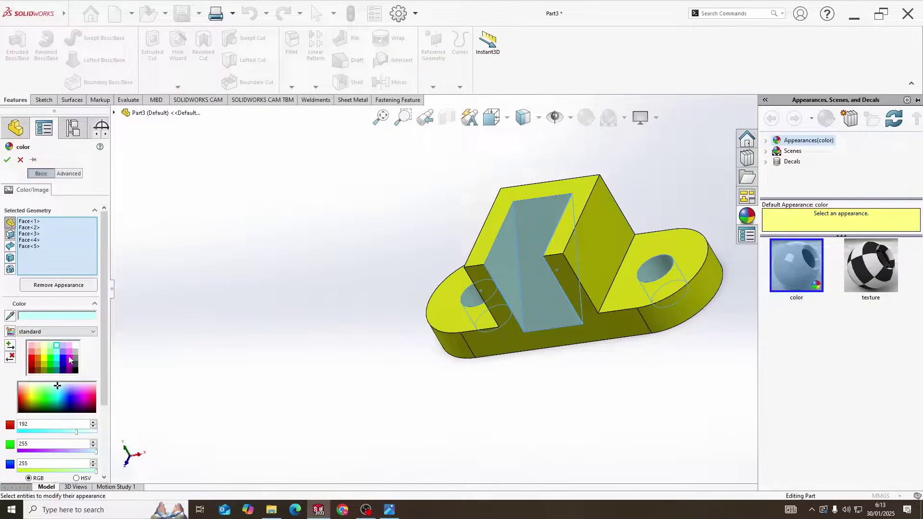
click(75, 358)
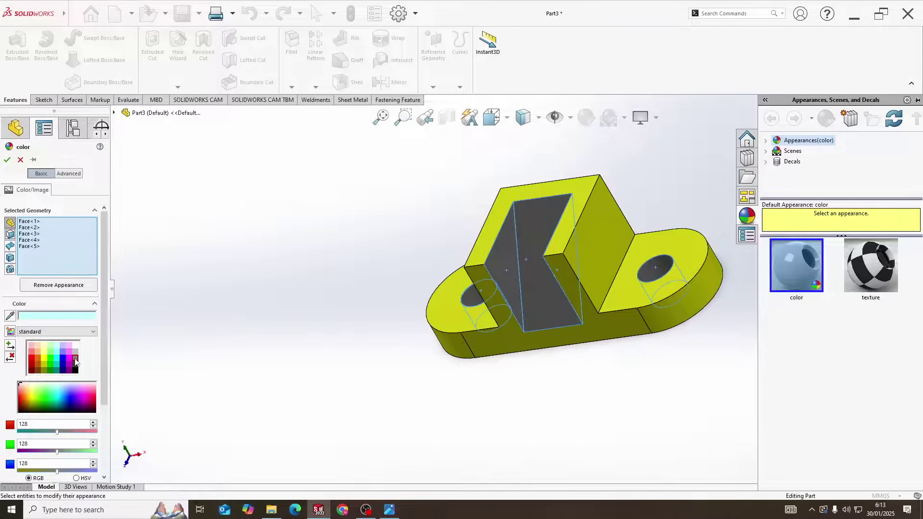
click(7, 160)
key(space)
click(333, 318)
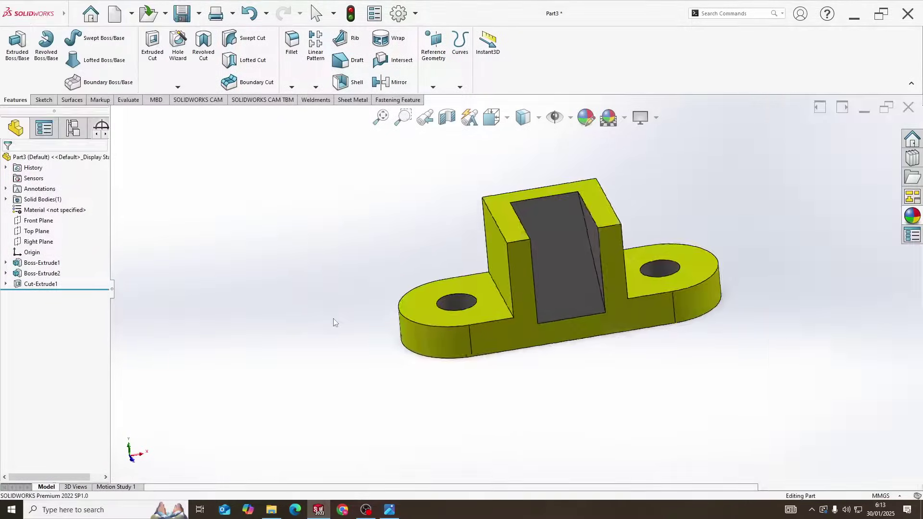